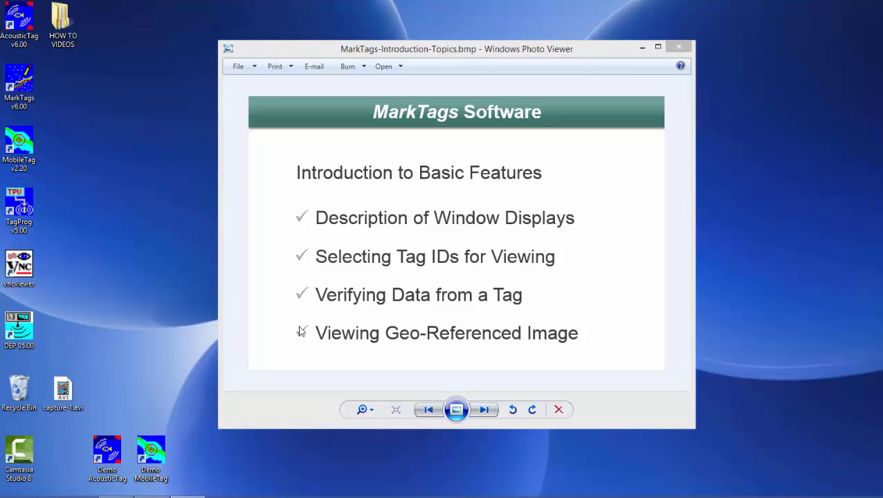
Launch MarkTags v6.00 and open the project database ProjectDB_MarkTagsIntro.mdb from the Data_Files folder
{"action": "left_click", "coordinate": [642, 46]}
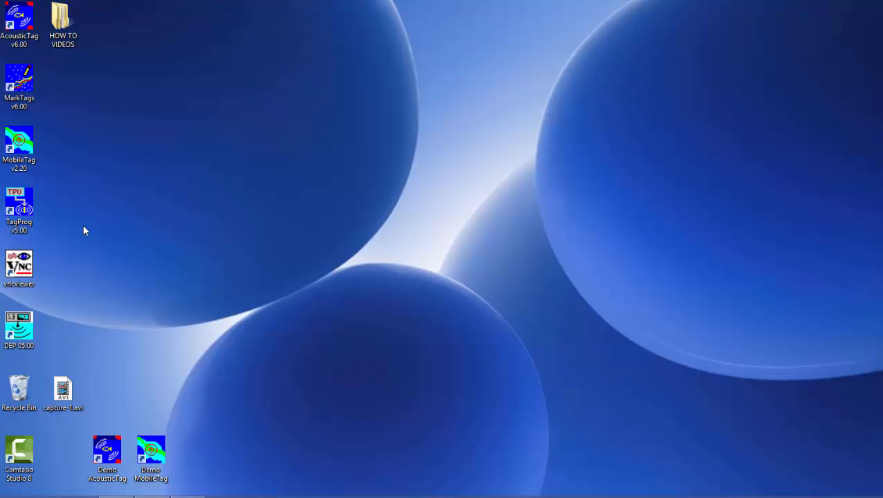
{"action": "double_click", "coordinate": [20, 82]}
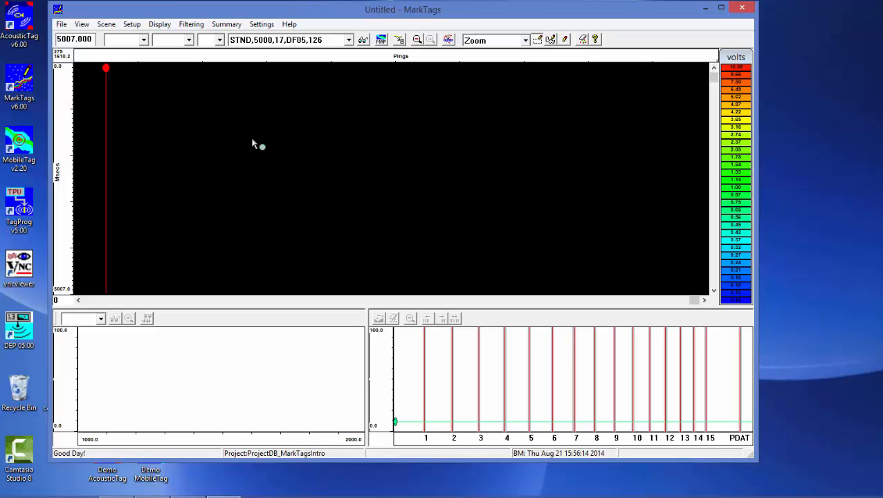
{"action": "left_click", "coordinate": [63, 26]}
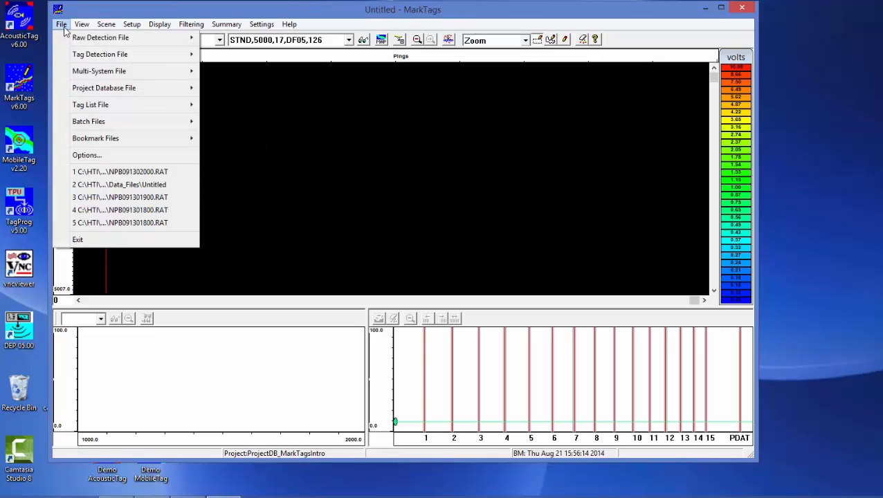
{"action": "mouse_move", "coordinate": [86, 97]}
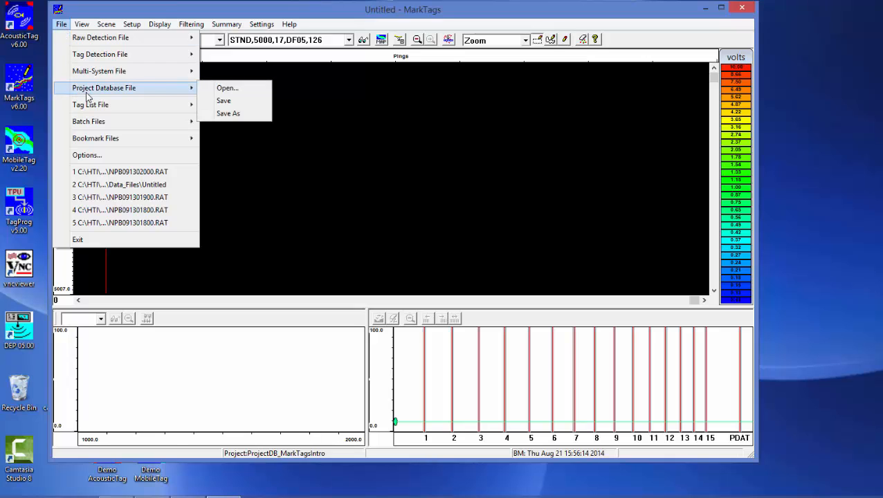
{"action": "left_click", "coordinate": [227, 88]}
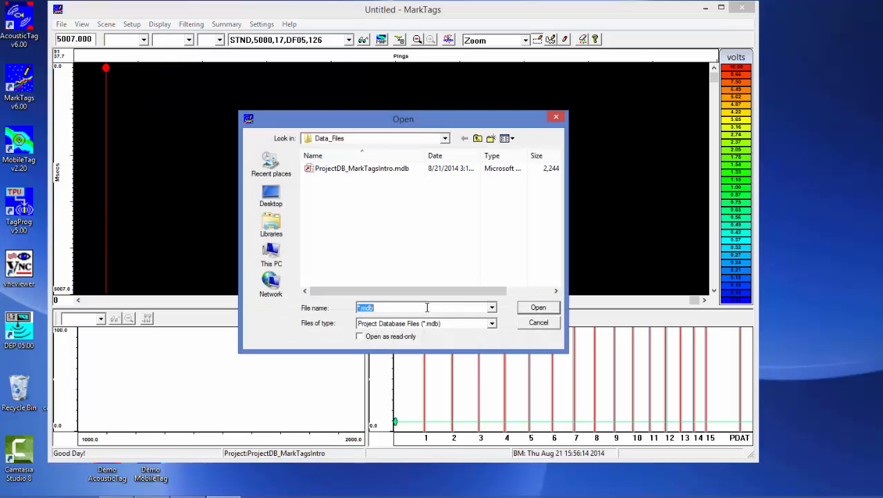
{"action": "left_click", "coordinate": [371, 169]}
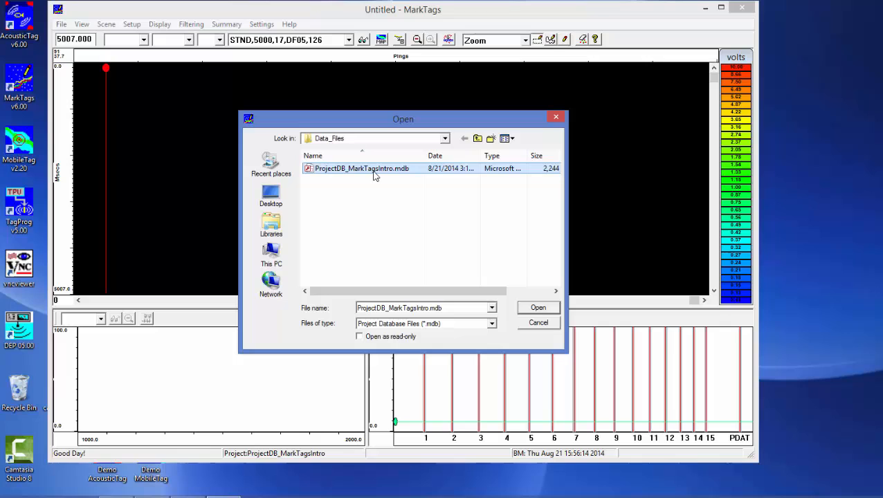
{"action": "left_click", "coordinate": [531, 309]}
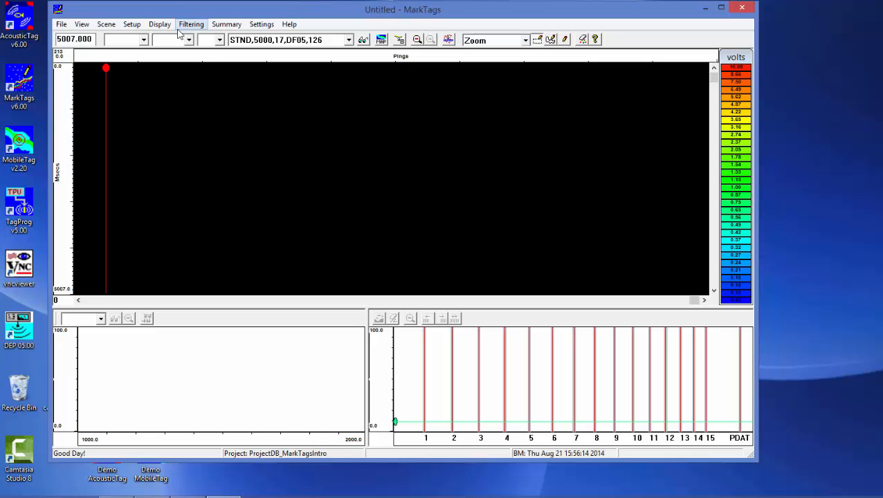
In the tag information, select all tags of release DF06 and enable them for use in marking
{"action": "left_click", "coordinate": [132, 24]}
{"action": "left_click", "coordinate": [146, 38]}
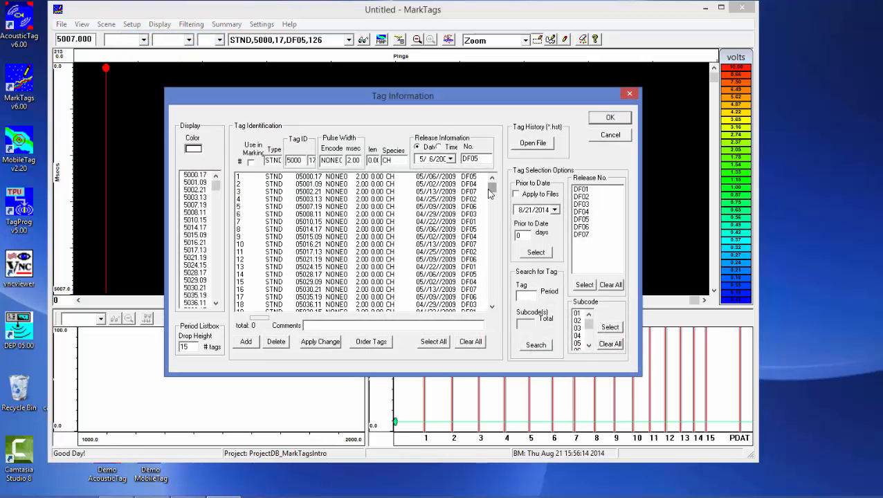
{"action": "left_click_drag", "start_coordinate": [489, 191], "coordinate": [501, 317]}
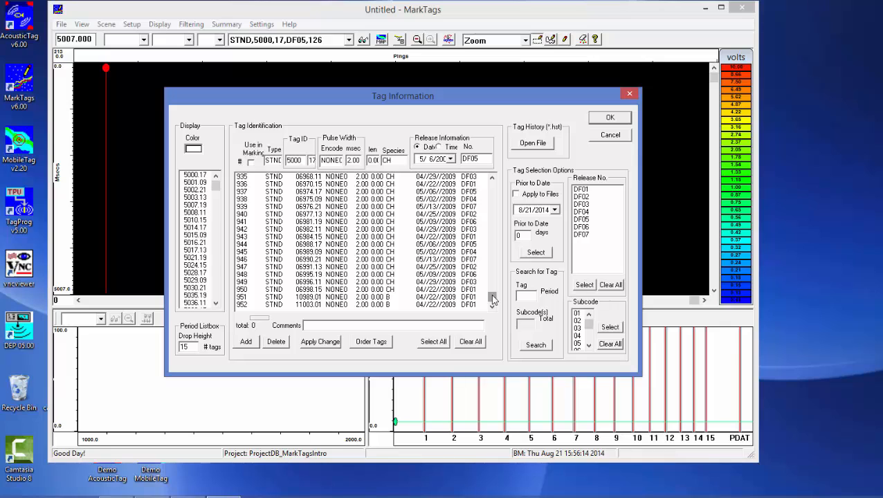
{"action": "left_click_drag", "start_coordinate": [492, 298], "coordinate": [488, 187]}
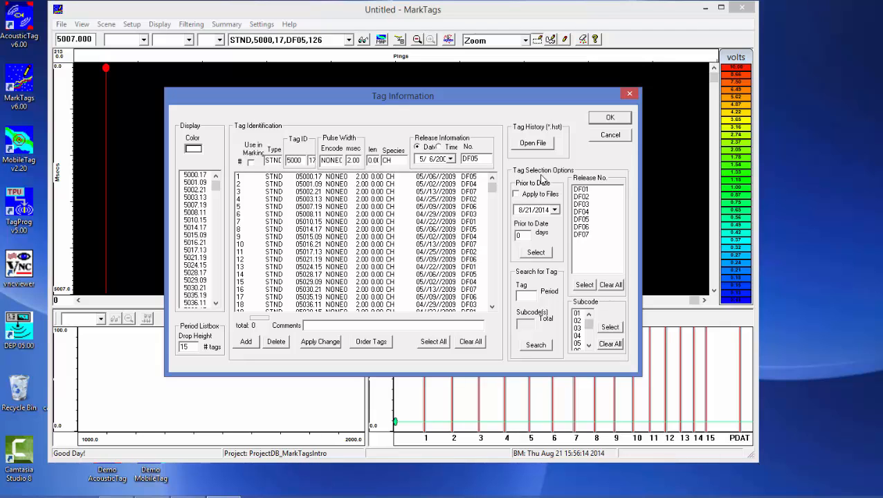
{"action": "left_click", "coordinate": [592, 230]}
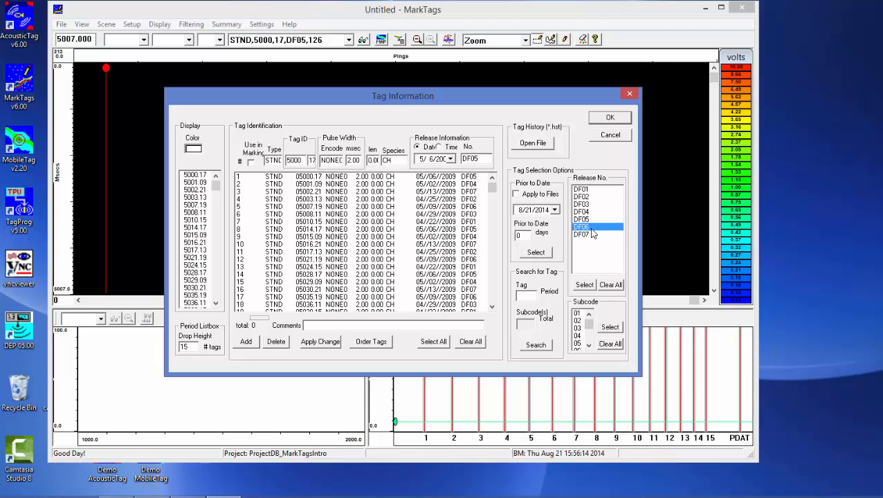
{"action": "left_click", "coordinate": [585, 285]}
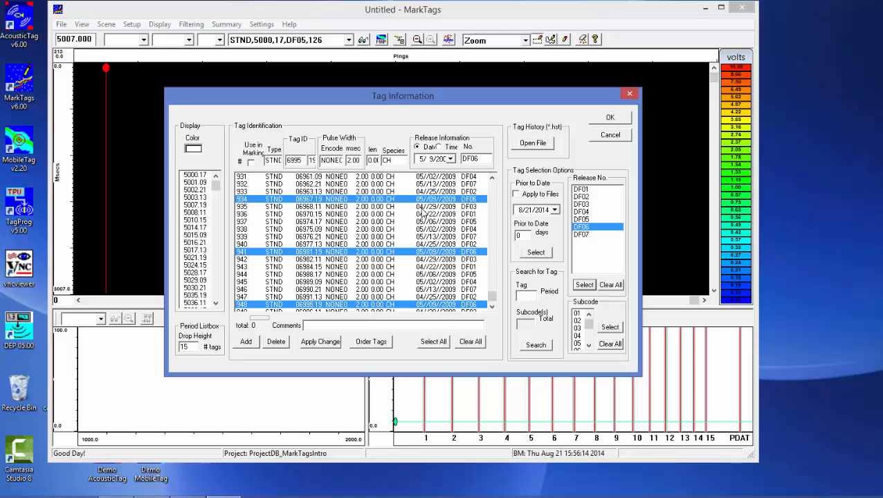
{"action": "left_click", "coordinate": [252, 162]}
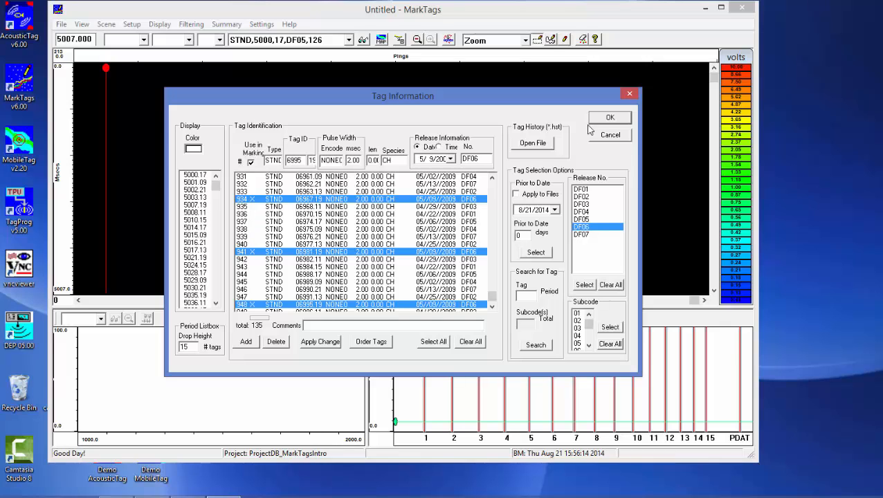
{"action": "left_click", "coordinate": [609, 119]}
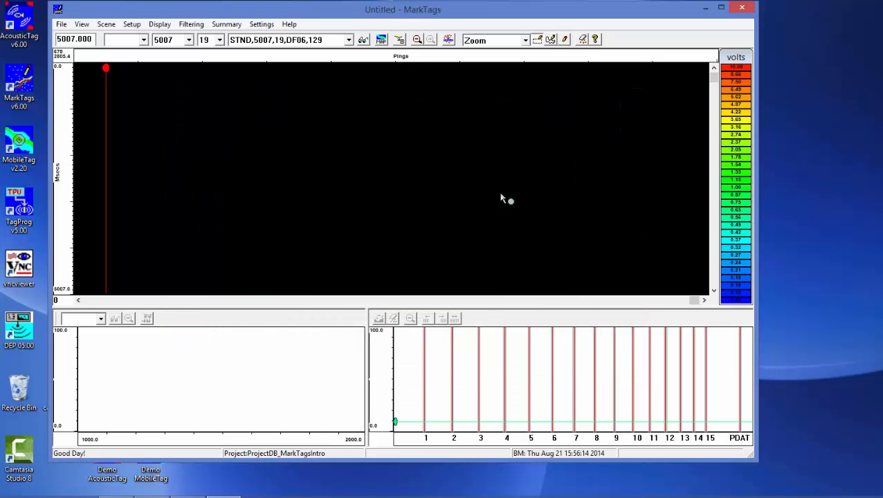
Review the tag periods available for selection without changing the current period
{"action": "left_click", "coordinate": [189, 39]}
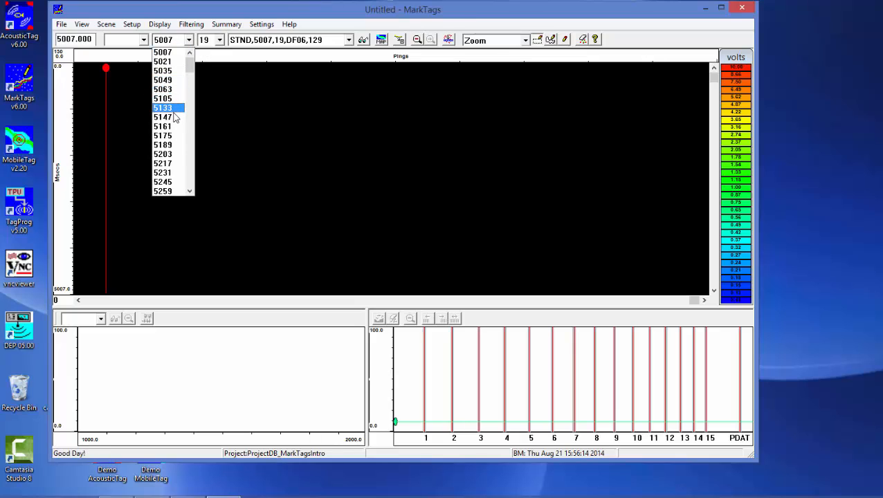
{"action": "scroll", "coordinate": [167, 136], "scroll_direction": "down", "scroll_amount": 3}
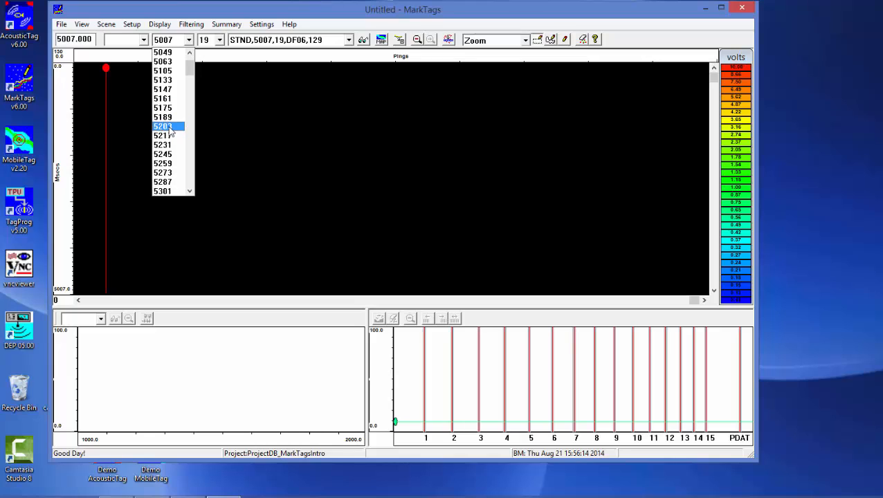
{"action": "scroll", "coordinate": [171, 133], "scroll_direction": "down", "scroll_amount": 1}
{"action": "scroll", "coordinate": [171, 130], "scroll_direction": "up", "scroll_amount": 2}
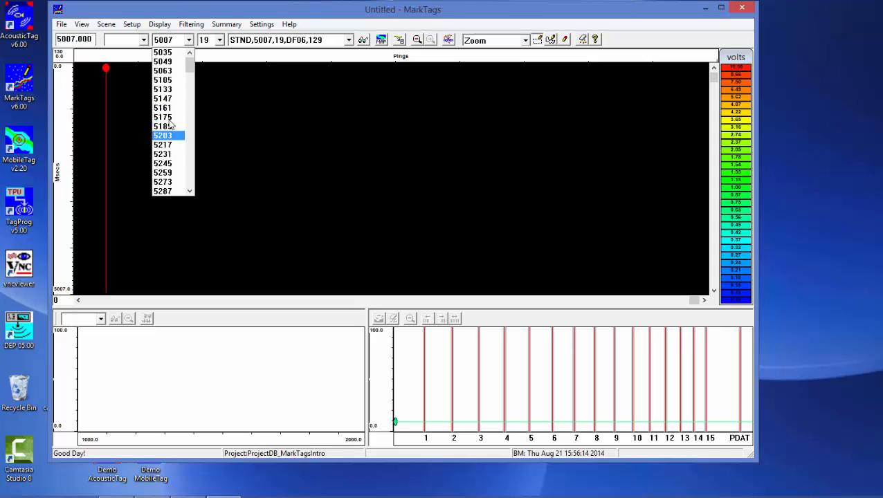
{"action": "left_click", "coordinate": [181, 18]}
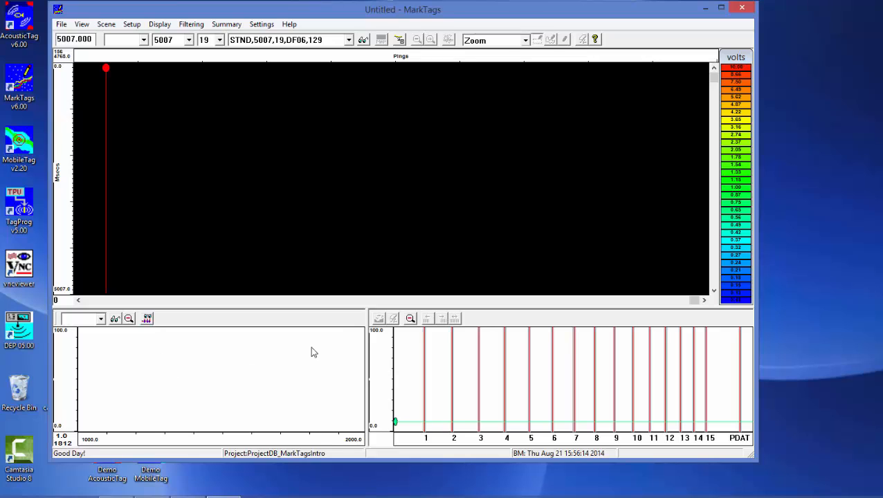
Set the period histogram's range to a minimum of 4900 and a maximum of 7100 msecs
{"action": "left_click", "coordinate": [115, 319]}
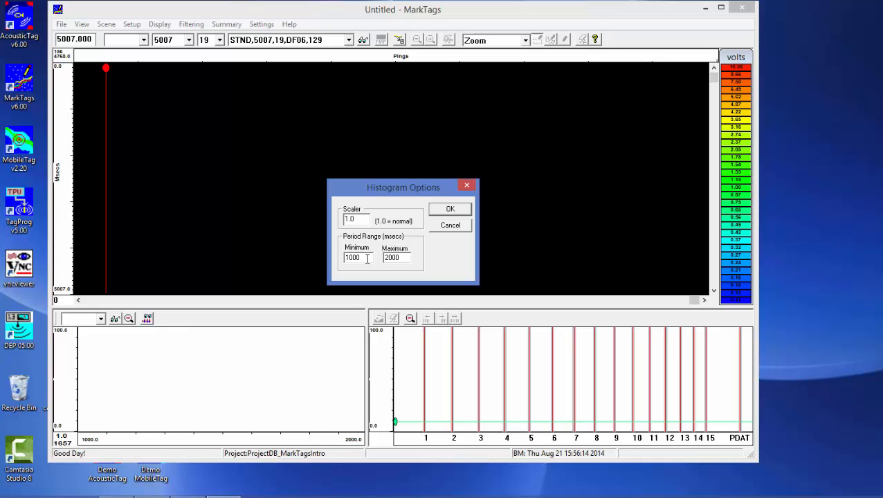
{"action": "double_click", "coordinate": [368, 258]}
{"action": "type", "text": "4900"}
{"action": "key", "text": "Tab"}
{"action": "type", "text": "7100"}
{"action": "left_click", "coordinate": [454, 210]}
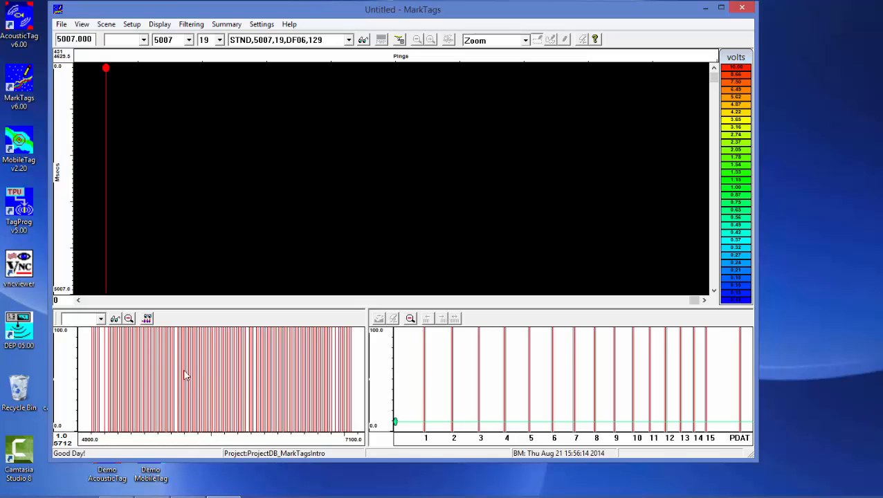
Magnify the middle of the period histogram in two stages and return it to the full range
{"action": "left_click_drag", "start_coordinate": [165, 342], "coordinate": [254, 431]}
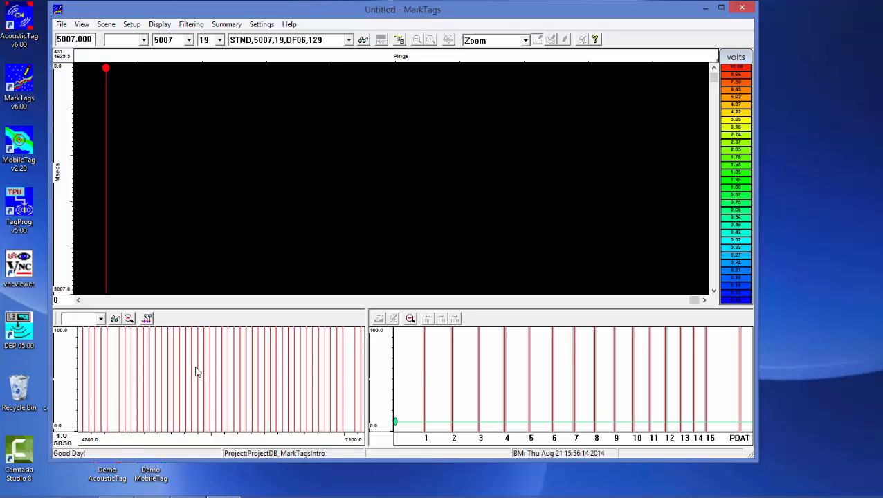
{"action": "left_click_drag", "start_coordinate": [187, 351], "coordinate": [248, 436]}
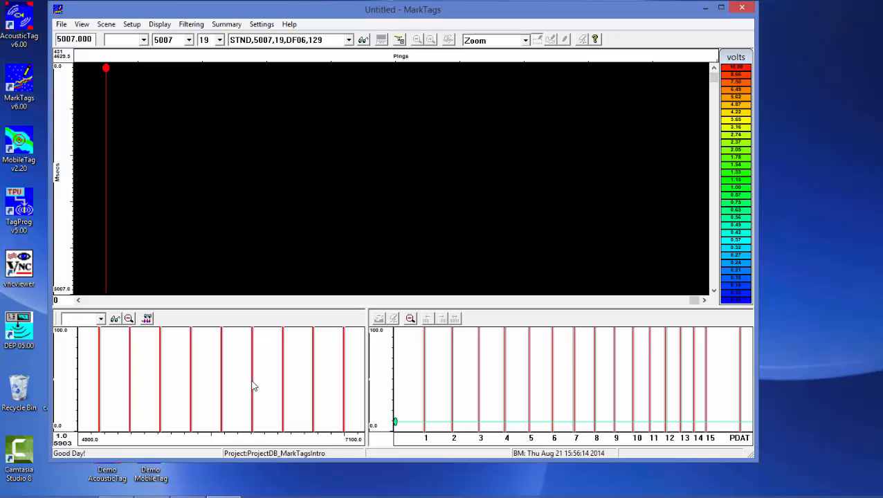
{"action": "left_click", "coordinate": [129, 320]}
Switch the subcode histogram from subcodes 1–15 to 16–31, and finally to the full set 1–31
{"action": "left_click", "coordinate": [491, 319]}
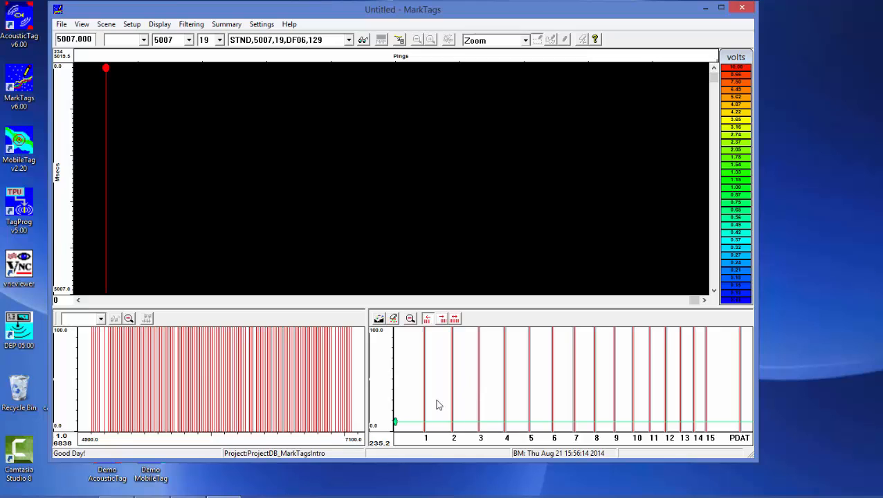
{"action": "left_click", "coordinate": [430, 322]}
{"action": "left_click", "coordinate": [443, 319]}
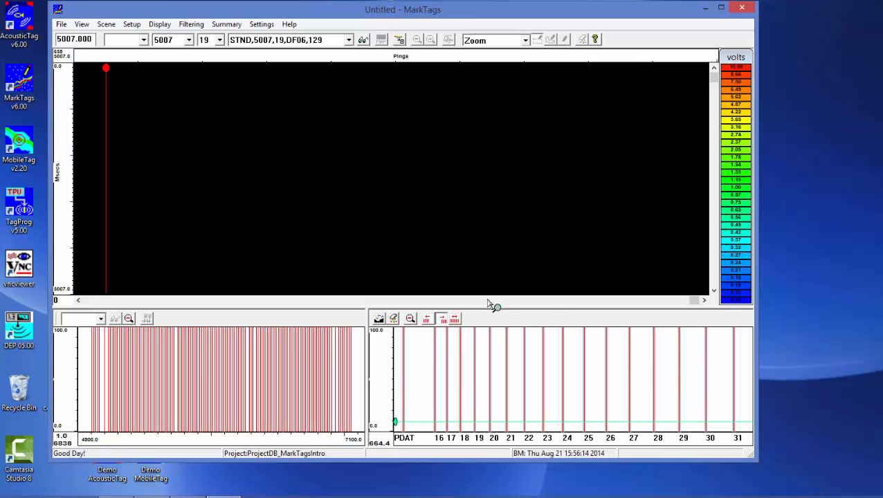
{"action": "left_click", "coordinate": [455, 319]}
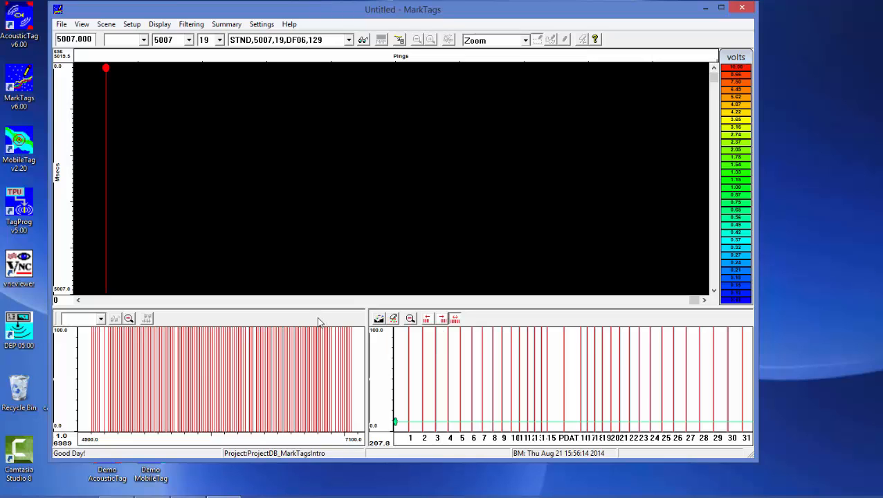
Open the raw detection file NPB091301800.RAT from the Data_Files folder
{"action": "left_click_drag", "start_coordinate": [287, 15], "coordinate": [286, 21]}
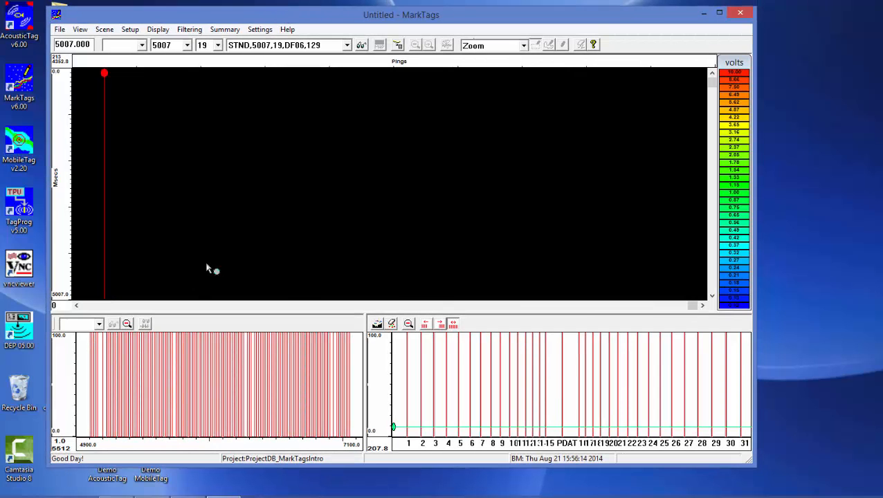
{"action": "left_click", "coordinate": [60, 30]}
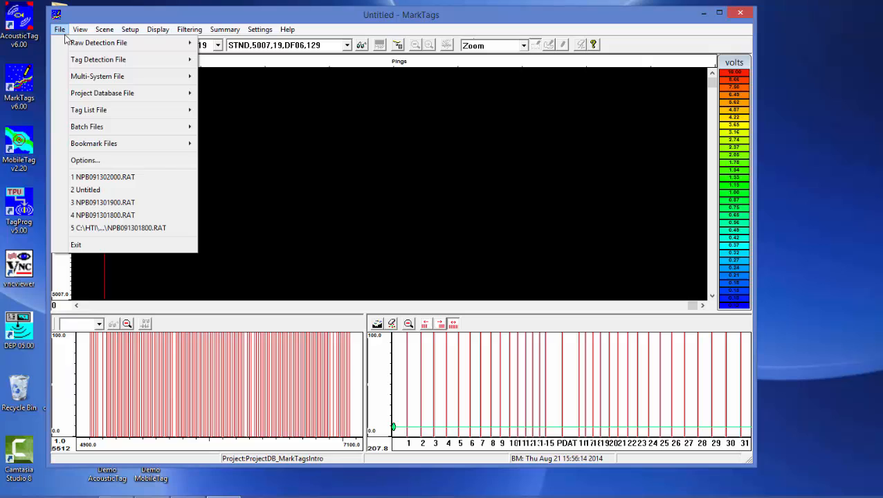
{"action": "mouse_move", "coordinate": [76, 43]}
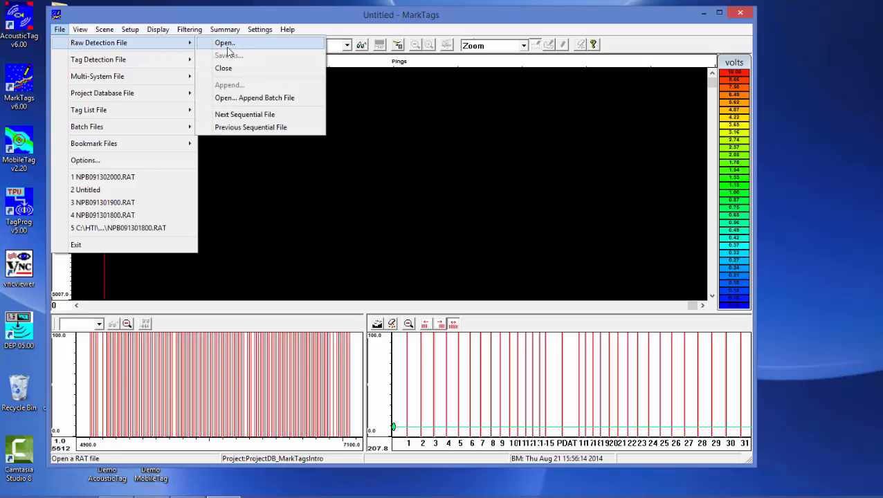
{"action": "left_click", "coordinate": [227, 46]}
{"action": "left_click", "coordinate": [359, 175]}
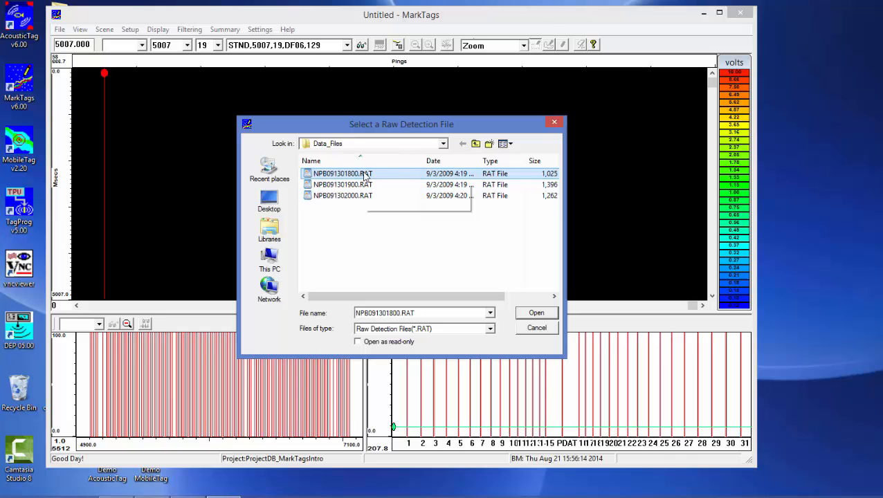
{"action": "left_click", "coordinate": [534, 314]}
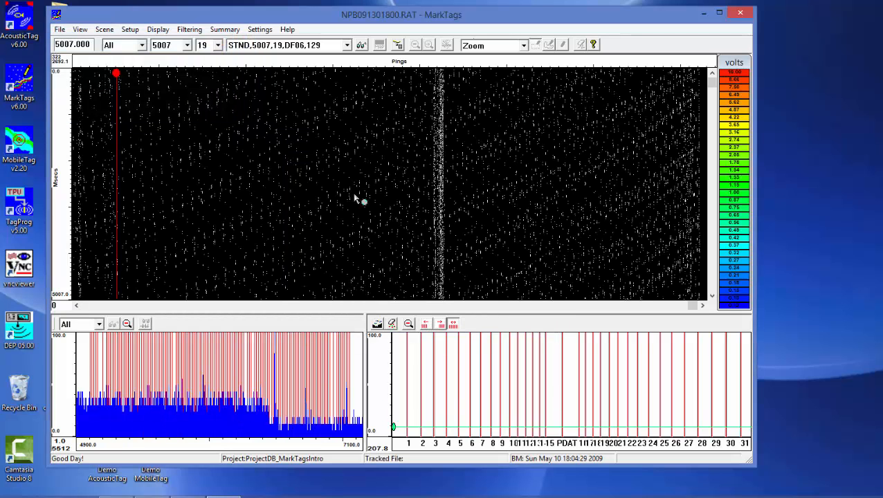
Display only the detections of hydrophone H1, followed by only those of hydrophone H2
{"action": "left_click_drag", "start_coordinate": [309, 21], "coordinate": [311, 26]}
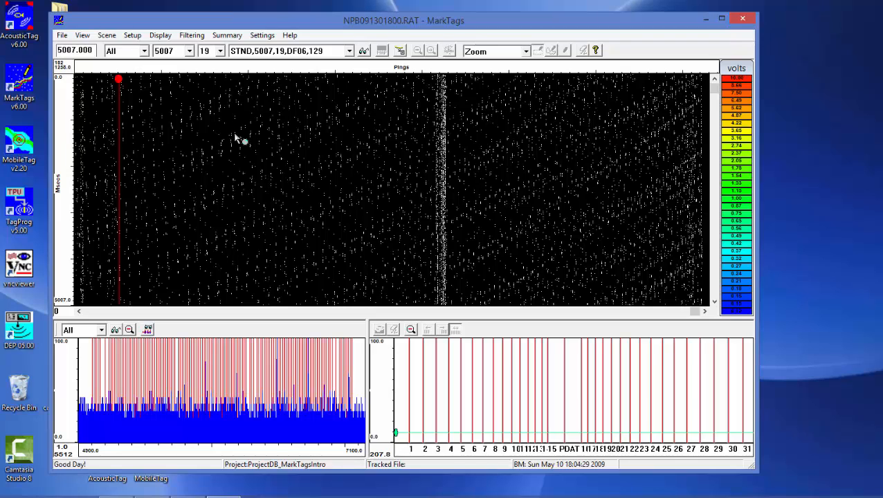
{"action": "left_click", "coordinate": [144, 51]}
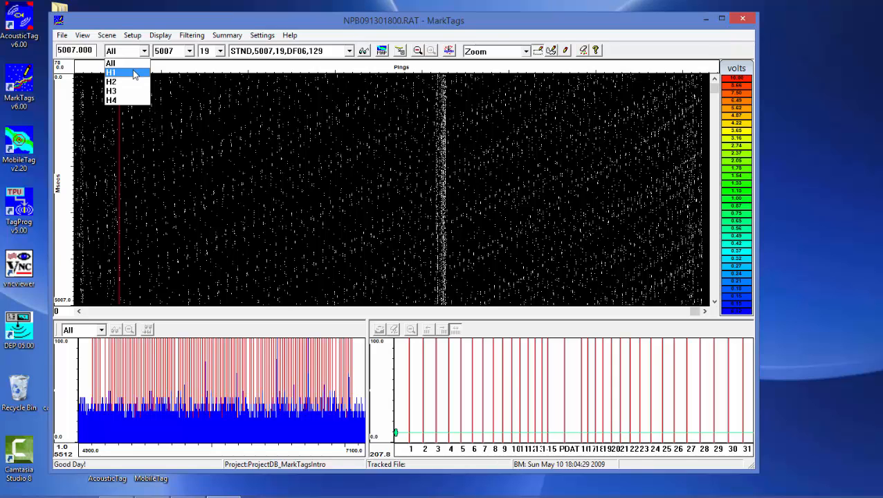
{"action": "left_click", "coordinate": [135, 73]}
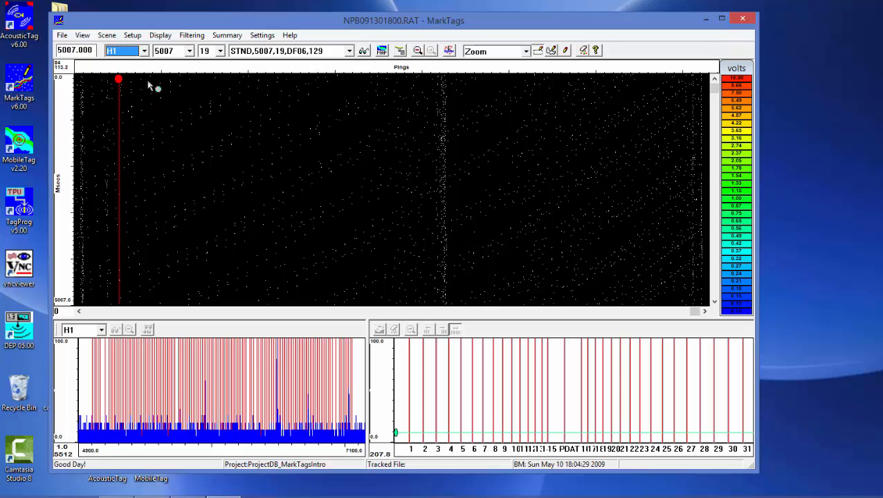
{"action": "left_click", "coordinate": [144, 51]}
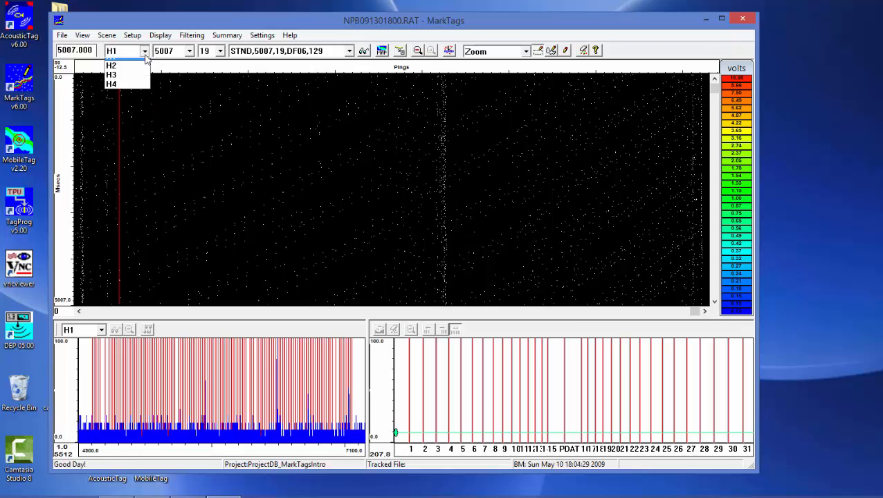
{"action": "left_click", "coordinate": [139, 81]}
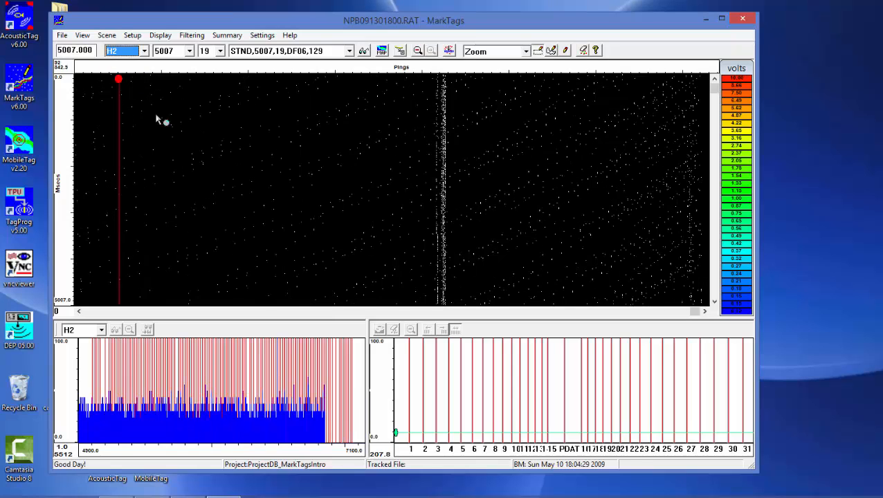
Display only the detections of hydrophone H3, followed by only those of H4, and return to all hydrophones
{"action": "left_click", "coordinate": [144, 51]}
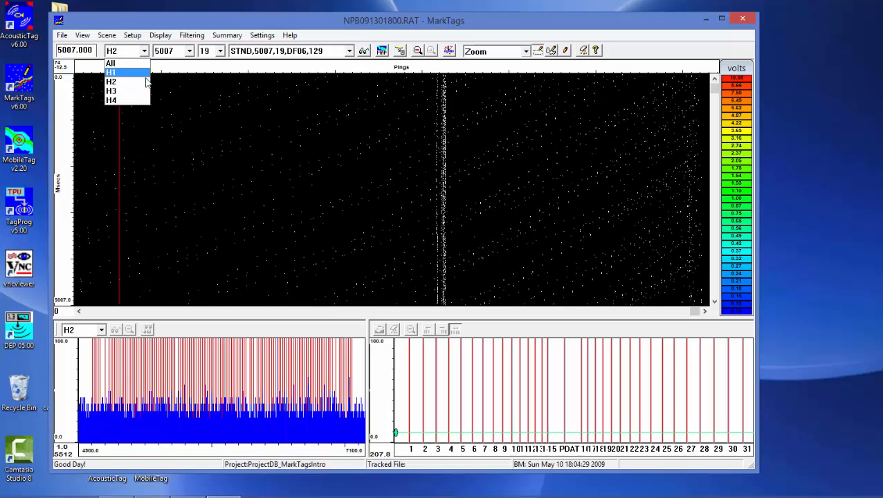
{"action": "left_click", "coordinate": [142, 90]}
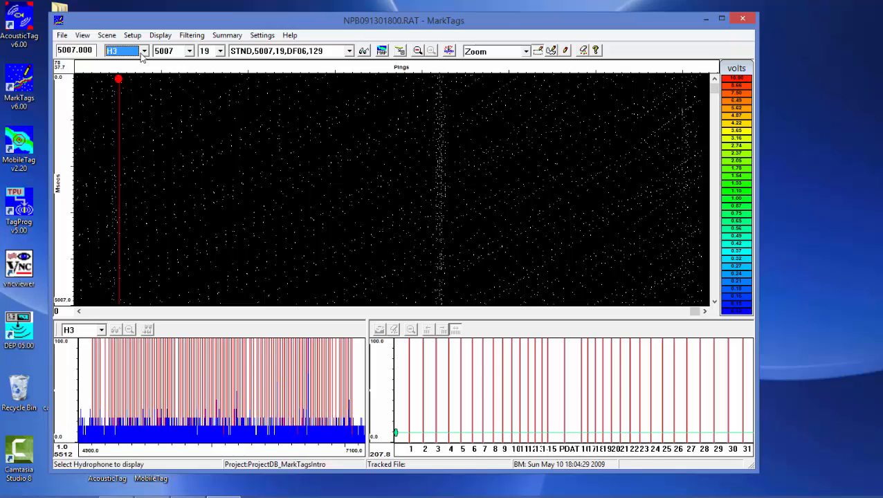
{"action": "left_click", "coordinate": [144, 51]}
{"action": "left_click", "coordinate": [142, 100]}
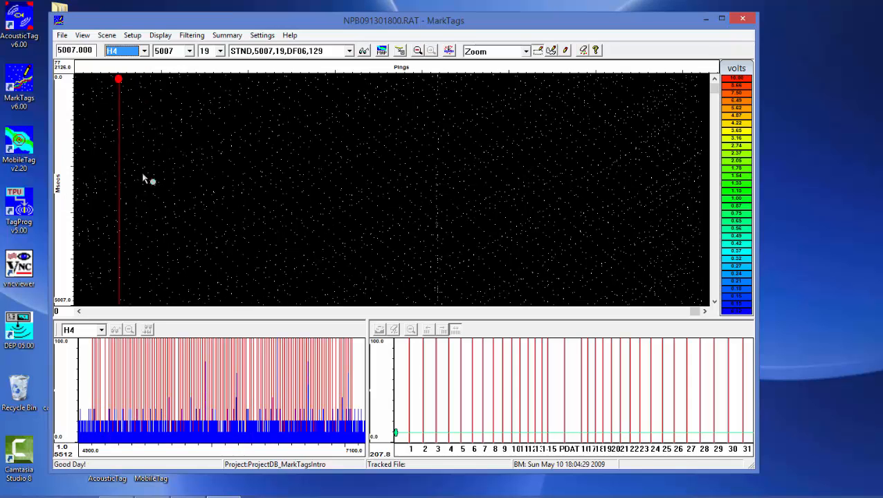
{"action": "left_click", "coordinate": [139, 51]}
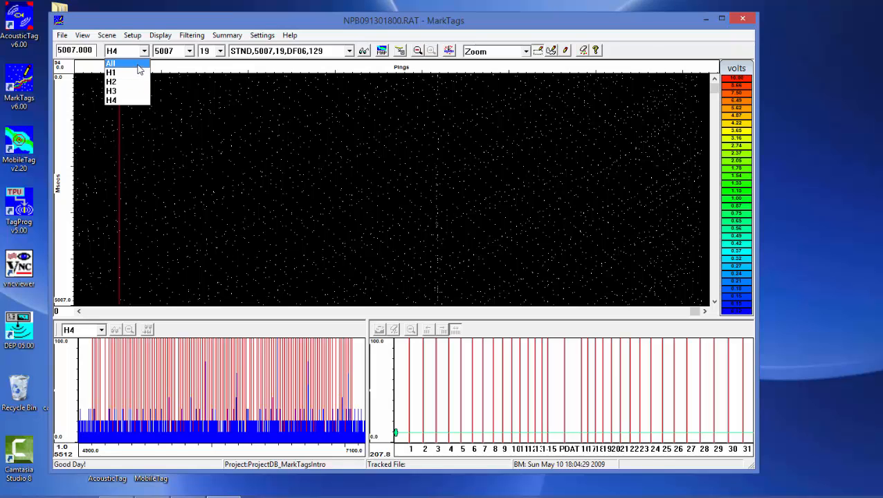
{"action": "left_click", "coordinate": [138, 64]}
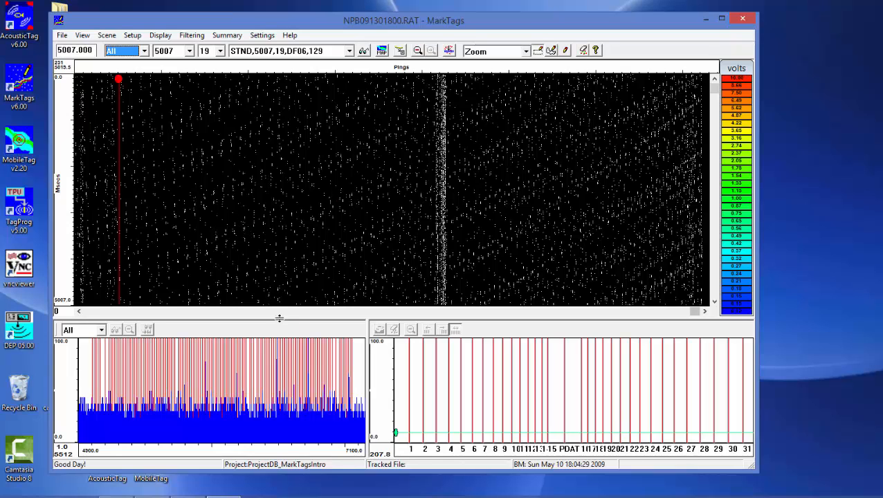
Magnify two areas of the raw detection plot around its dense vertical band, returning to the full view after each
{"action": "left_click_drag", "start_coordinate": [279, 319], "coordinate": [279, 323]}
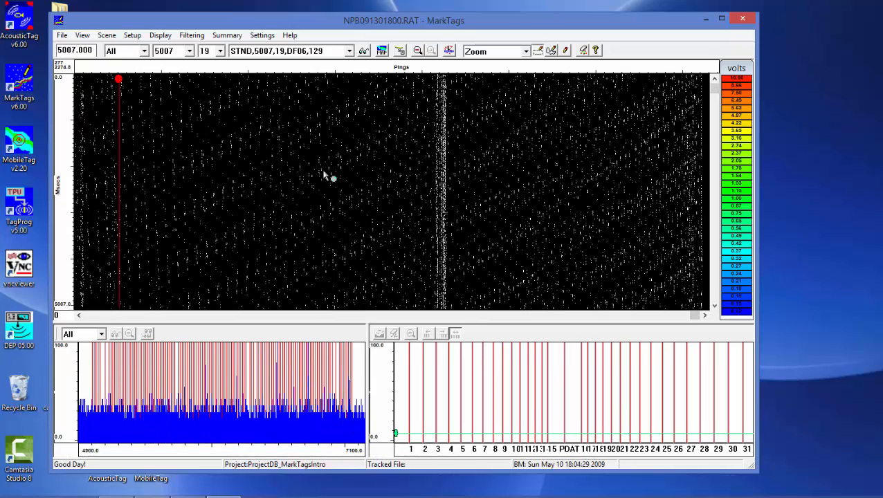
{"action": "left_click_drag", "start_coordinate": [262, 115], "coordinate": [454, 215]}
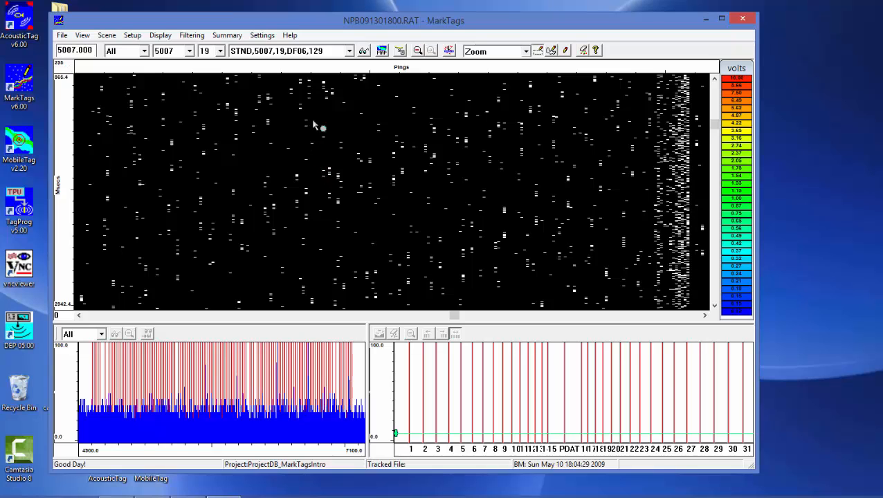
{"action": "left_click", "coordinate": [418, 51]}
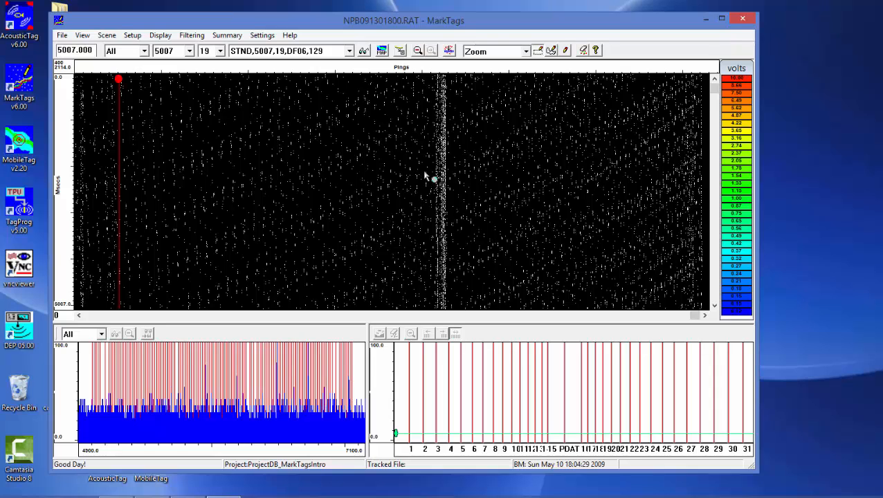
{"action": "left_click_drag", "start_coordinate": [474, 198], "coordinate": [416, 121]}
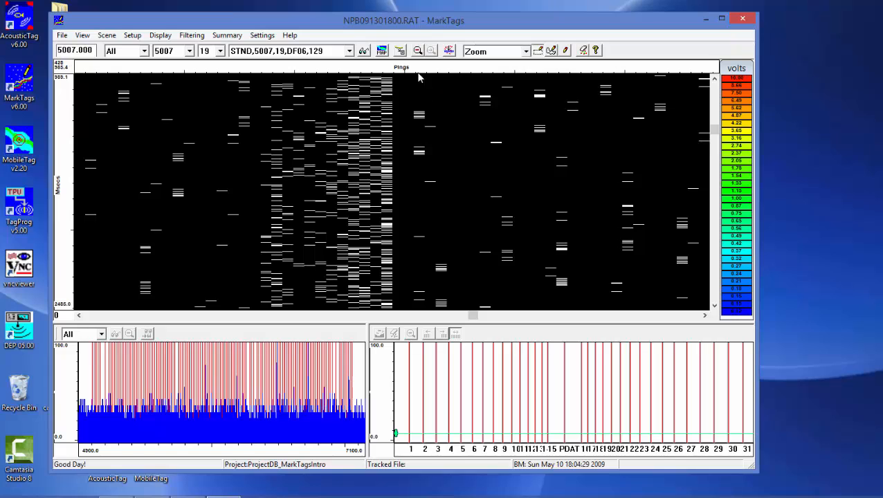
{"action": "left_click", "coordinate": [418, 51]}
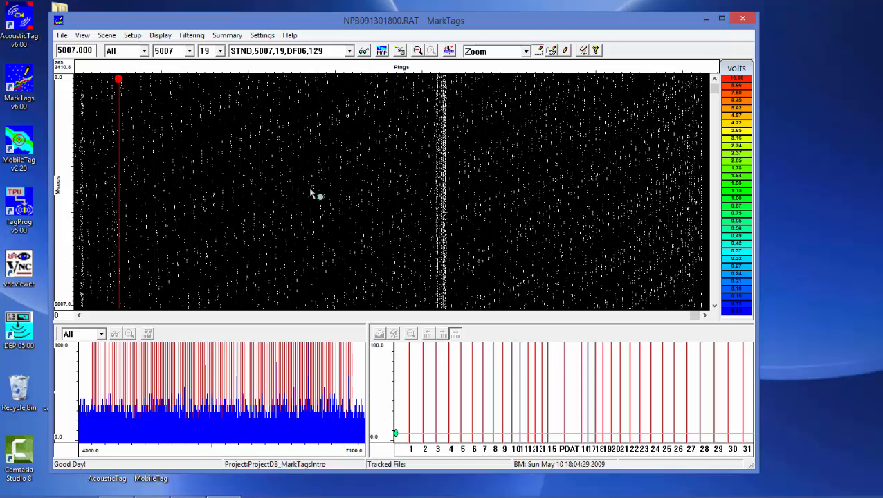
Review the colors of the Marked State option and set the signal colors to Hydrophone in the display options
{"action": "left_click", "coordinate": [363, 56]}
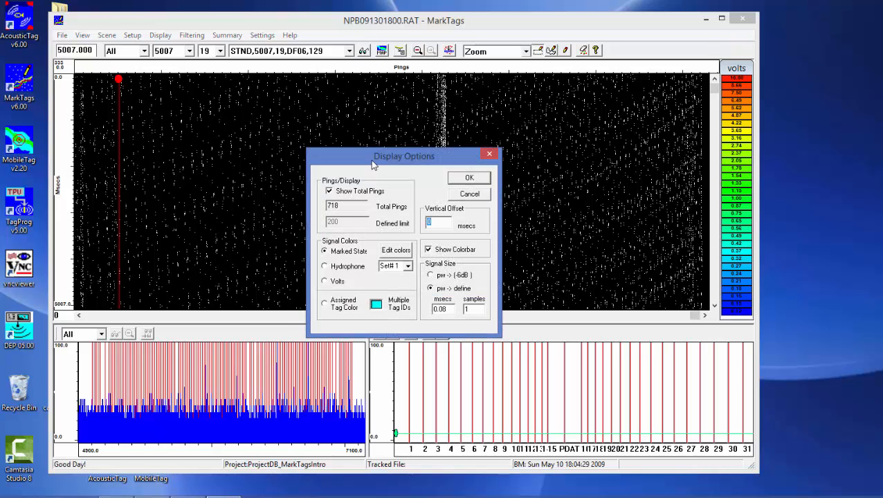
{"action": "left_click_drag", "start_coordinate": [372, 158], "coordinate": [345, 155]}
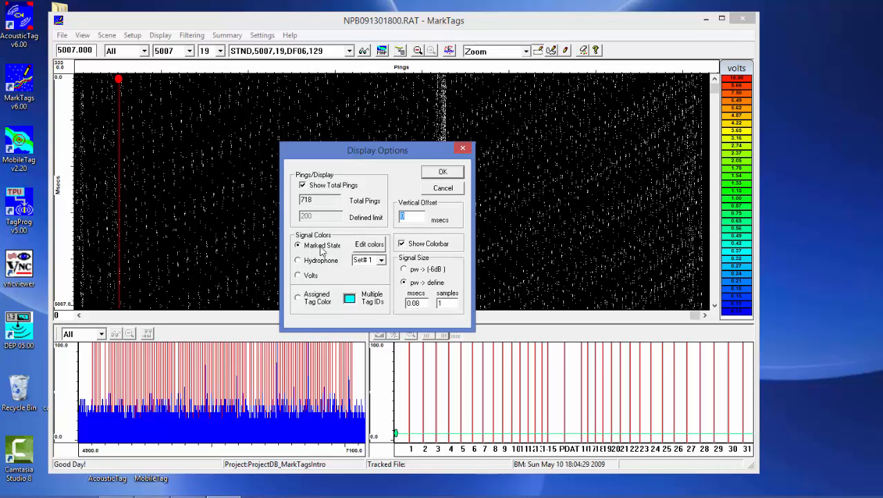
{"action": "left_click", "coordinate": [369, 246]}
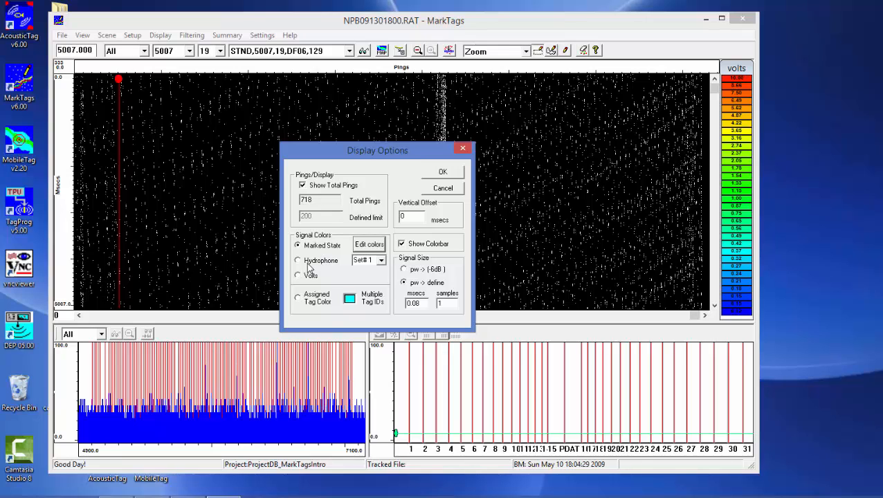
{"action": "left_click", "coordinate": [299, 261]}
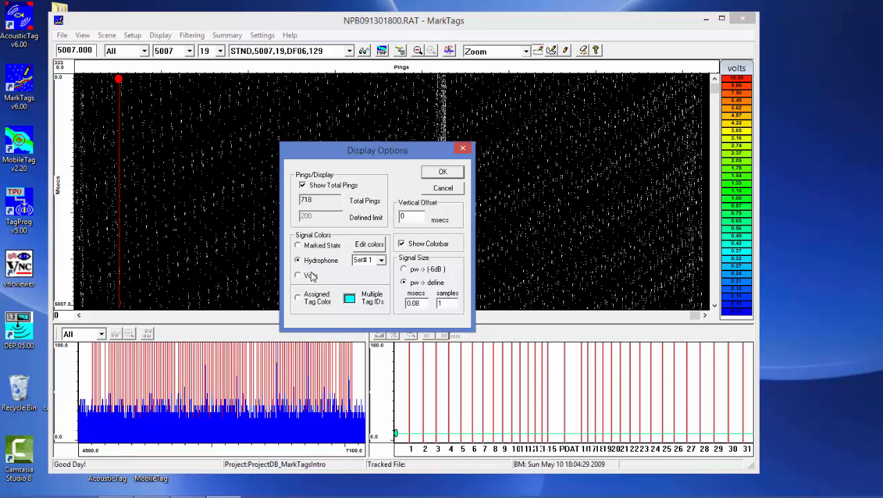
{"action": "left_click", "coordinate": [432, 174]}
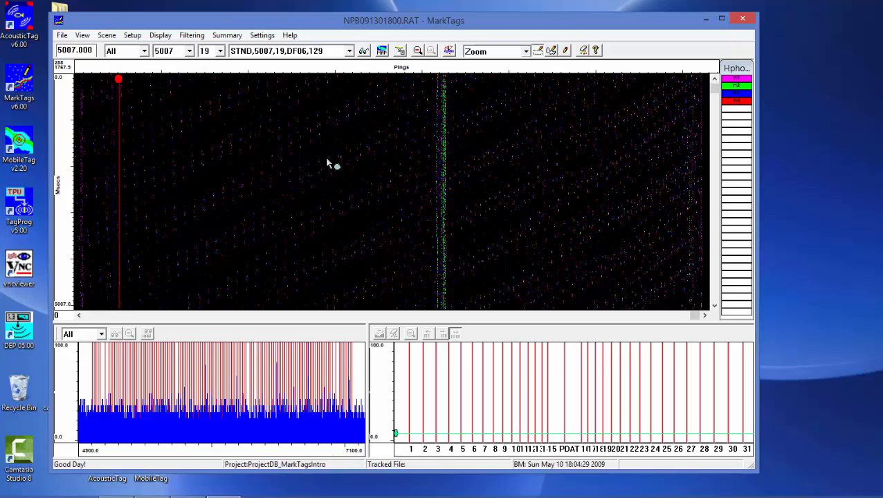
Examine the color assigned to each hydrophone in the project's hydrophone position sets without changing anything
{"action": "left_click", "coordinate": [133, 36]}
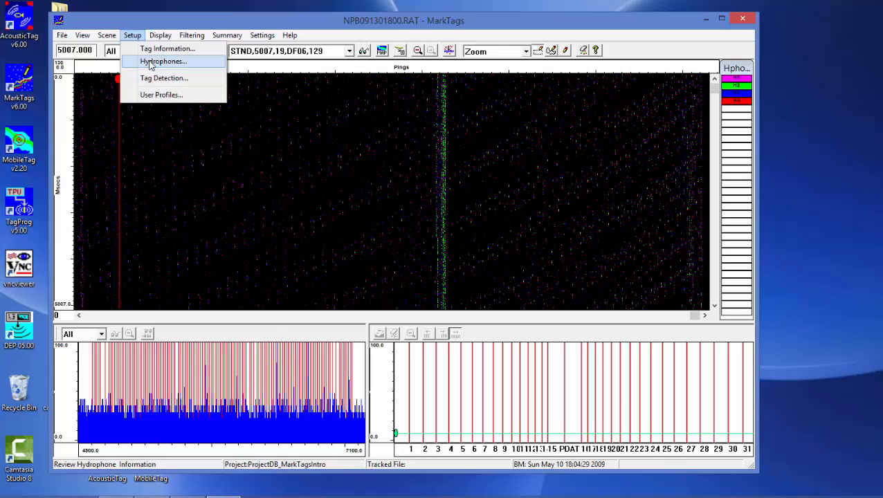
{"action": "left_click", "coordinate": [151, 64]}
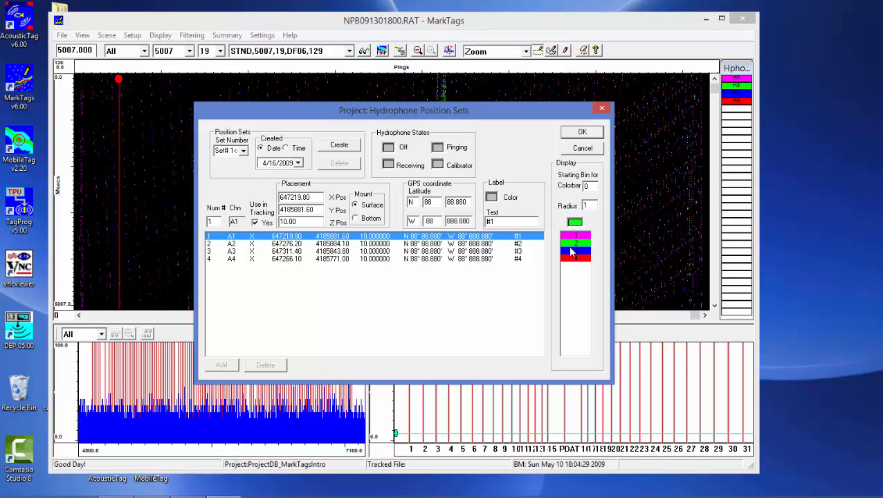
{"action": "left_click", "coordinate": [566, 148]}
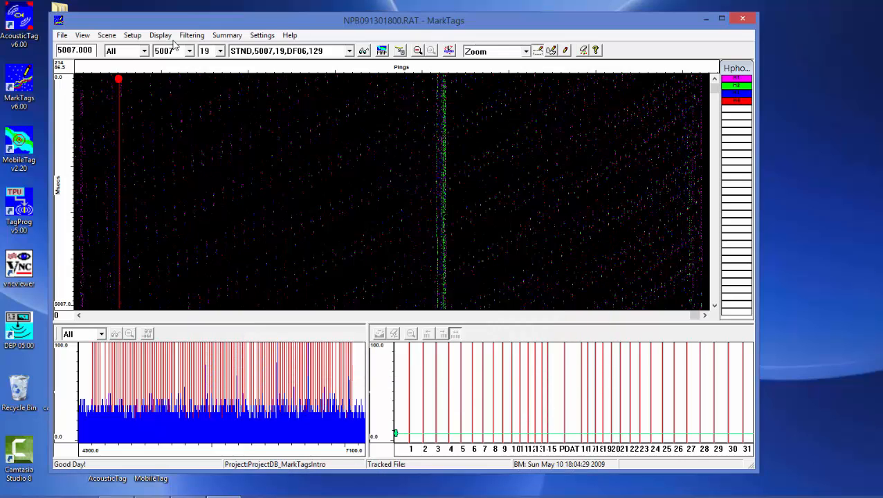
View the color-coded detections of hydrophones H1, H2, H3 and H4 one at a time, and return to all hydrophones
{"action": "left_click", "coordinate": [144, 51]}
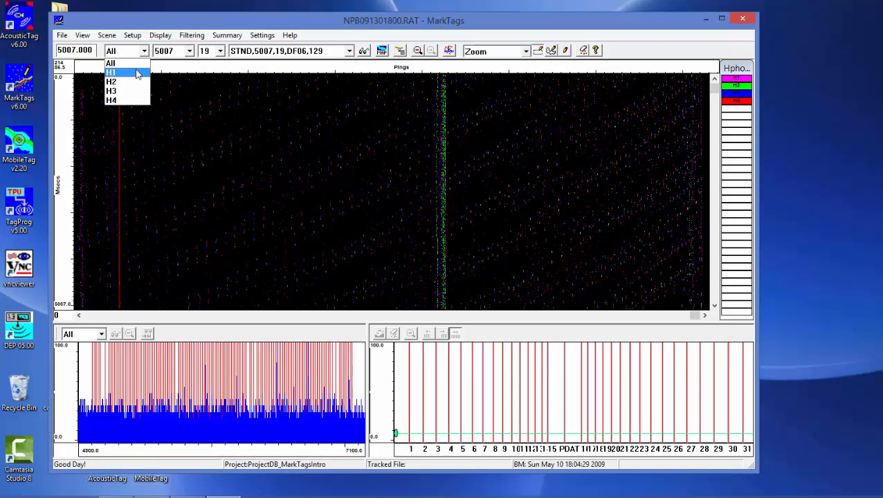
{"action": "left_click", "coordinate": [128, 73]}
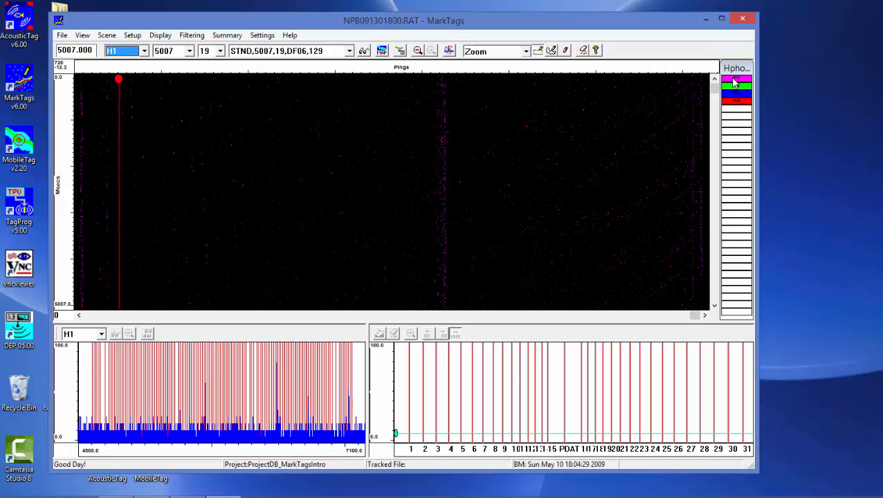
{"action": "left_click", "coordinate": [144, 51]}
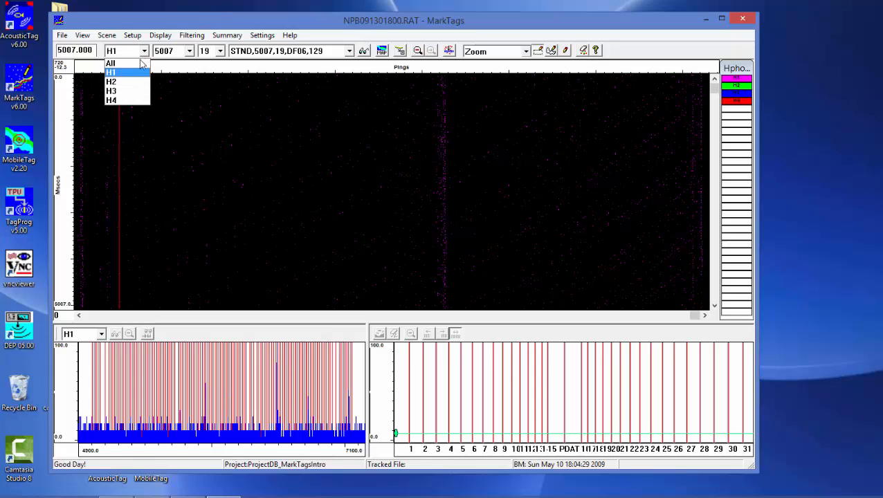
{"action": "left_click", "coordinate": [137, 82]}
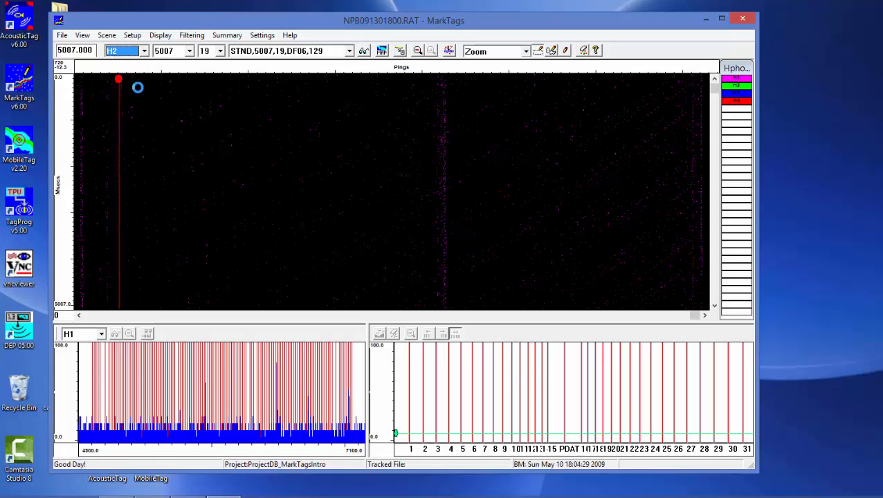
{"action": "left_click", "coordinate": [144, 51]}
{"action": "left_click", "coordinate": [137, 100]}
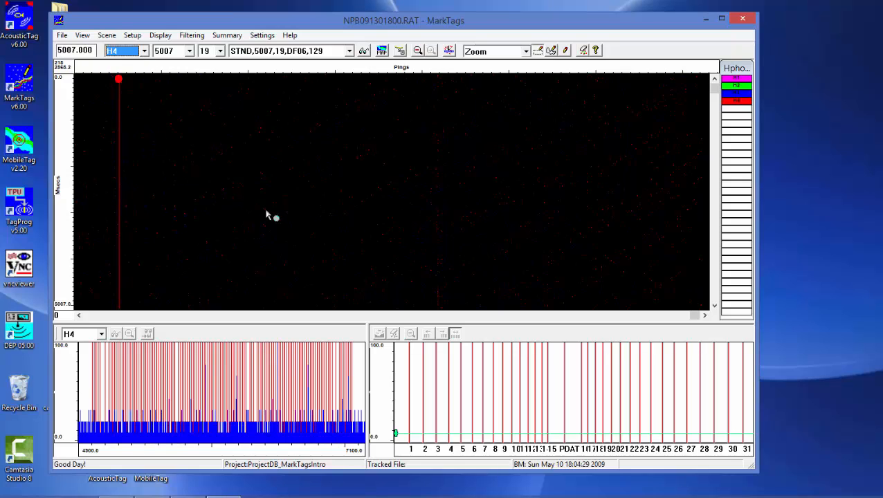
{"action": "left_click", "coordinate": [144, 51]}
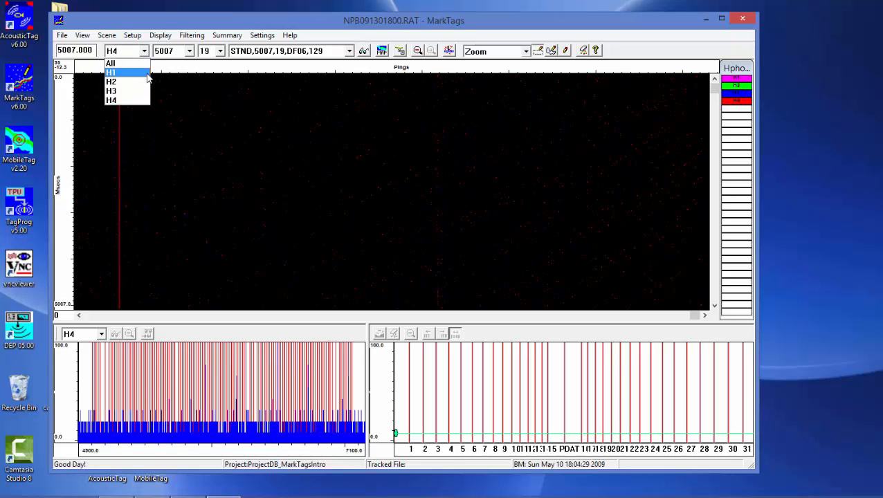
{"action": "left_click", "coordinate": [136, 62]}
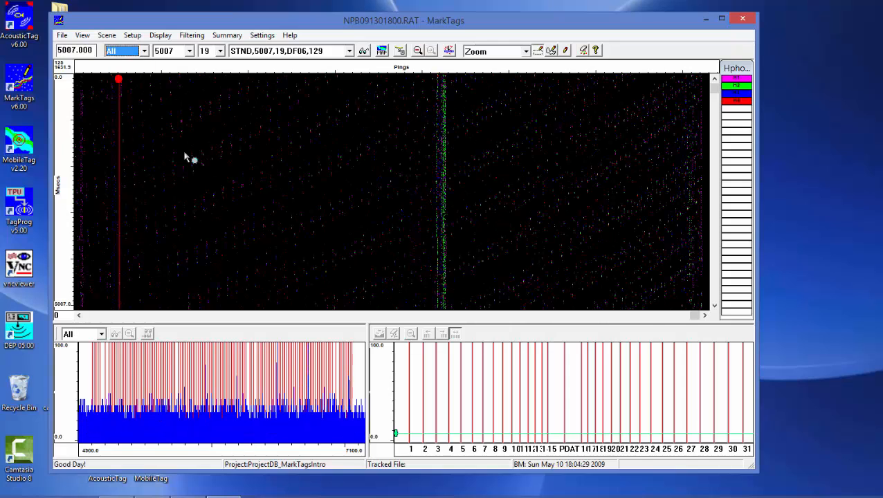
Set the signal colors to Volts in the display options
{"action": "left_click", "coordinate": [365, 51]}
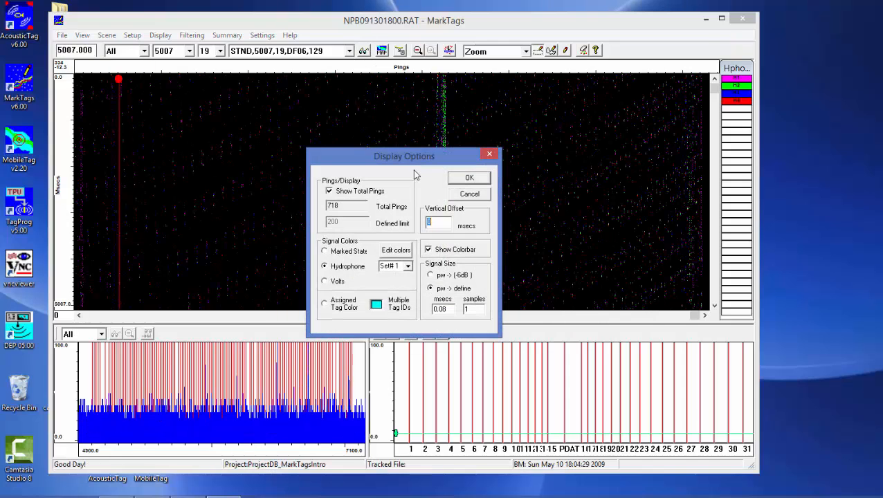
{"action": "left_click", "coordinate": [326, 282]}
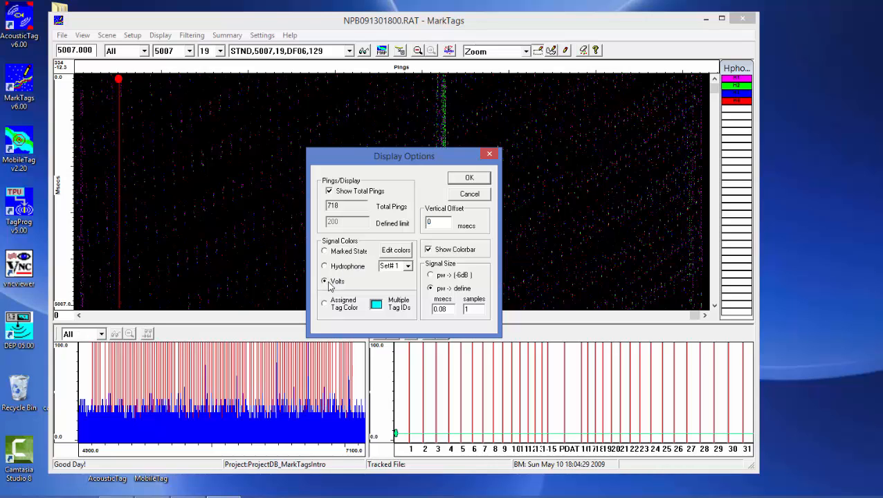
{"action": "left_click", "coordinate": [468, 179]}
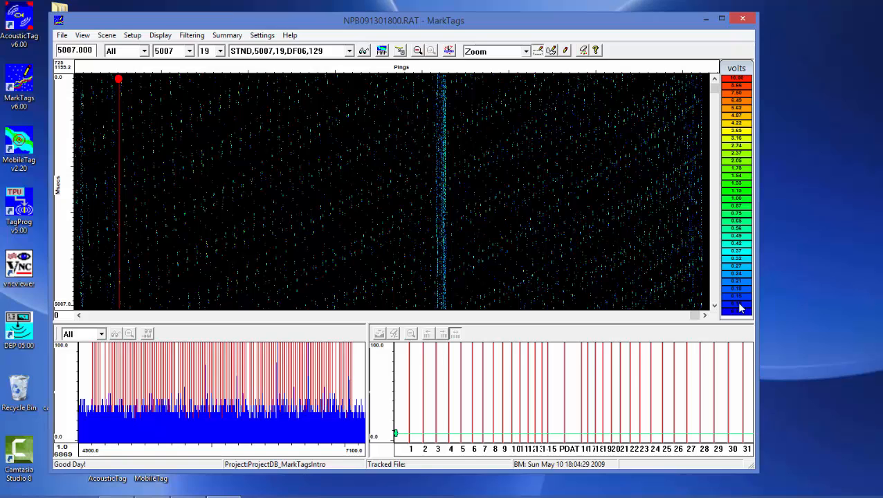
Check the settings of the 2.05 volt color bin without changing them, and briefly magnify a small early area of the detection plot
{"action": "double_click", "coordinate": [732, 166]}
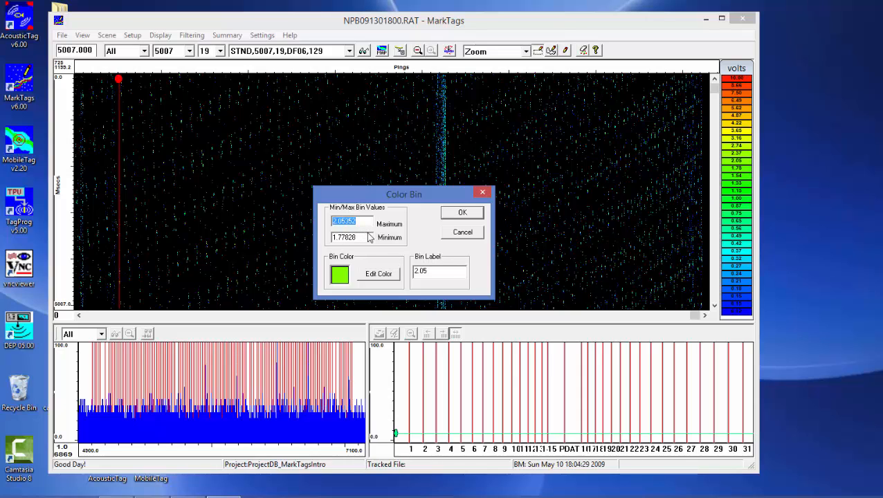
{"action": "left_click", "coordinate": [461, 234]}
{"action": "left_click_drag", "start_coordinate": [187, 124], "coordinate": [241, 172]}
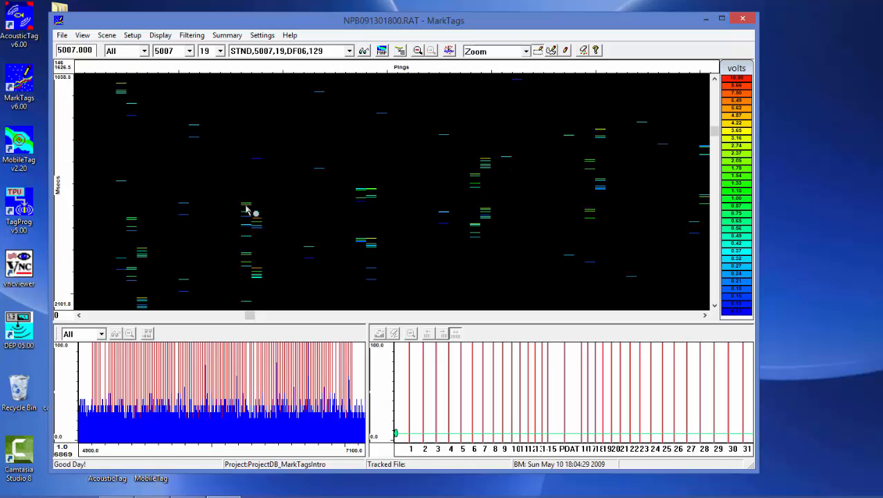
{"action": "left_click", "coordinate": [418, 50]}
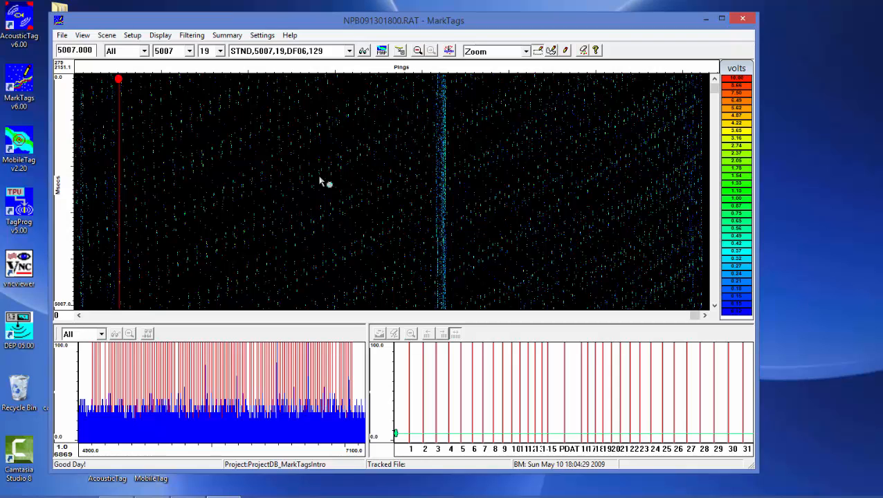
Magnify the upper period range of the histogram, narrow in on one tall peak, and return to the full range
{"action": "left_click", "coordinate": [273, 336]}
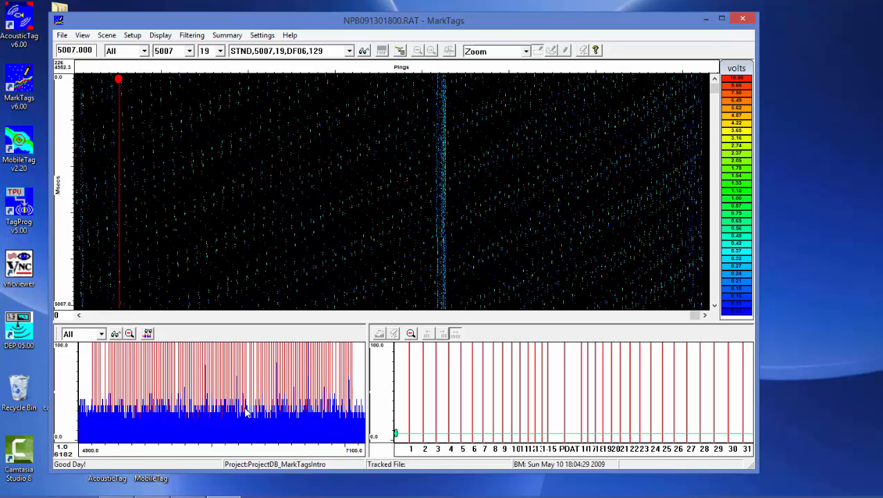
{"action": "left_click_drag", "start_coordinate": [268, 378], "coordinate": [356, 425]}
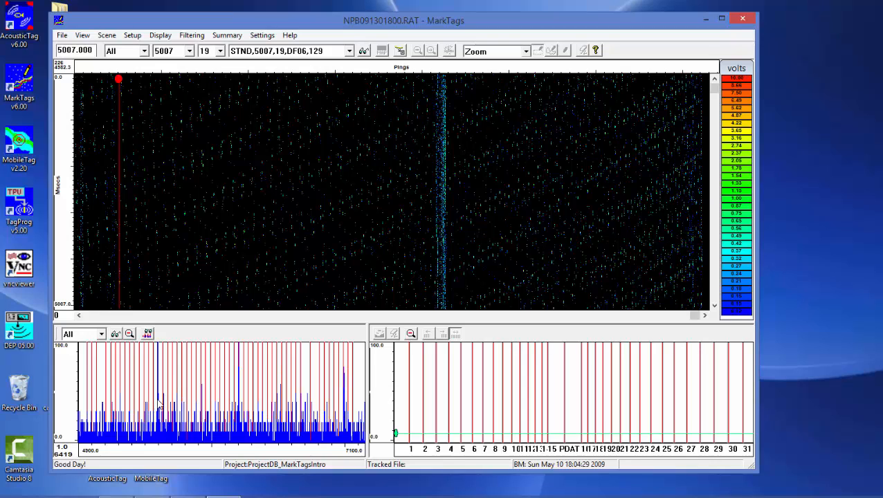
{"action": "left_click_drag", "start_coordinate": [139, 380], "coordinate": [188, 437]}
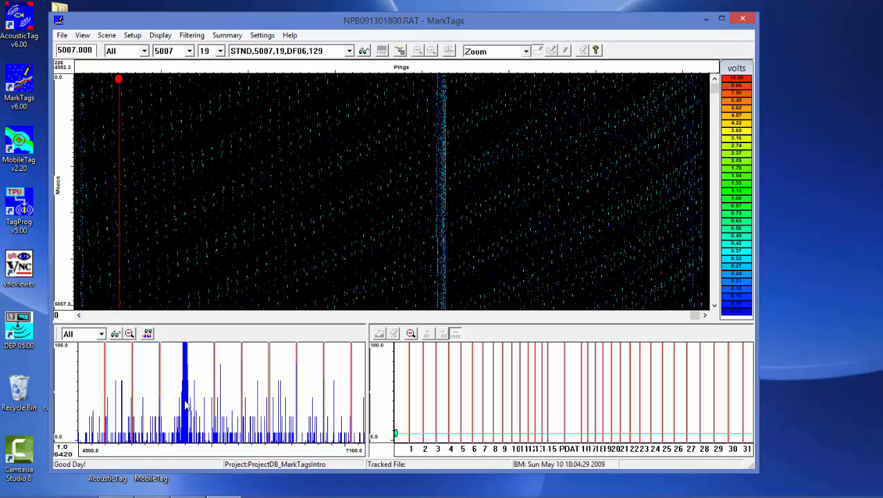
{"action": "left_click", "coordinate": [130, 335]}
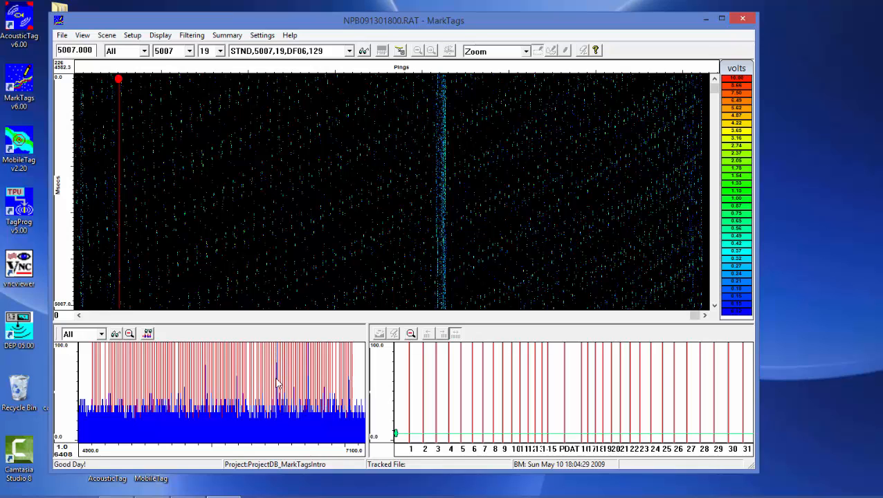
Set the tag period for the detection plot to 6421
{"action": "left_click", "coordinate": [189, 53]}
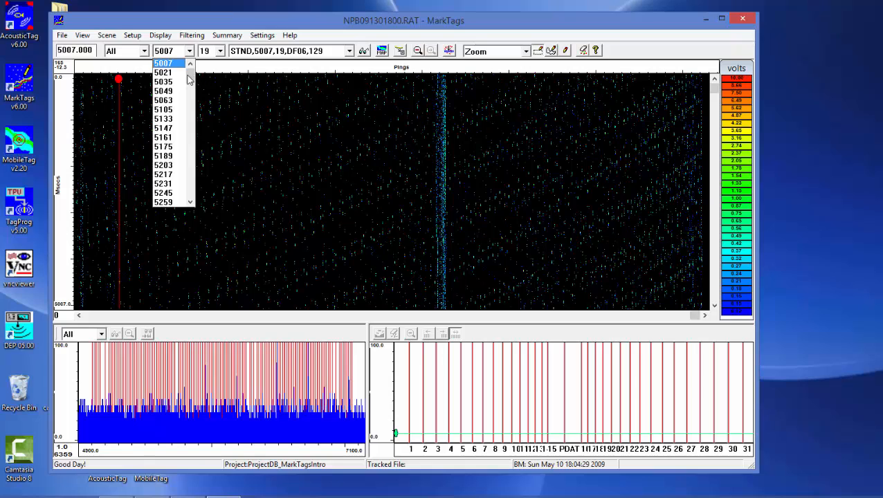
{"action": "left_click", "coordinate": [192, 171]}
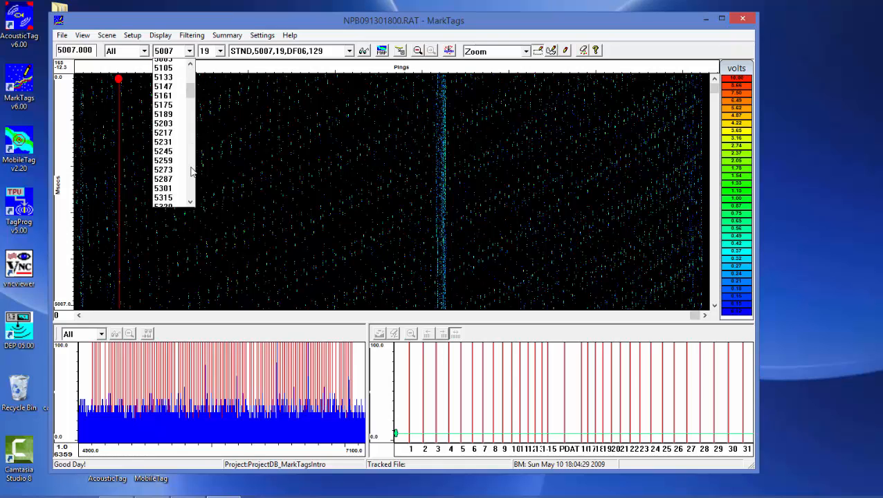
{"action": "left_click", "coordinate": [192, 170]}
{"action": "left_click", "coordinate": [192, 171]}
{"action": "left_click", "coordinate": [192, 170]}
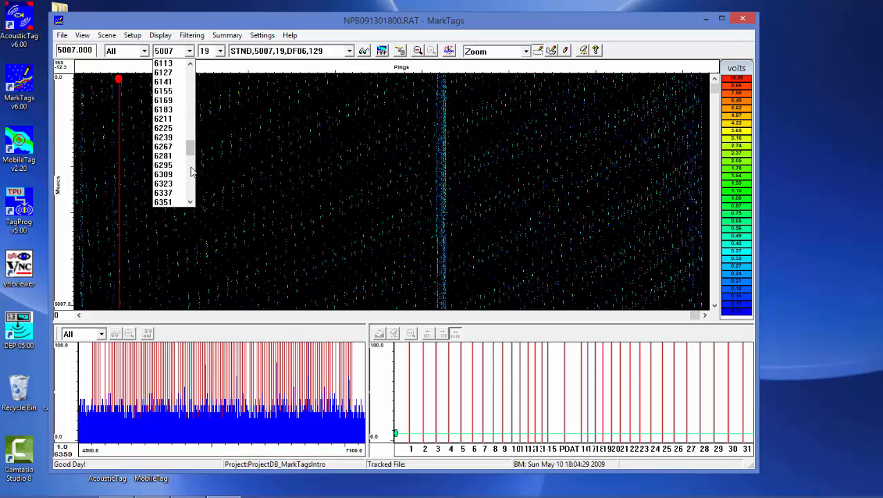
{"action": "left_click", "coordinate": [192, 170]}
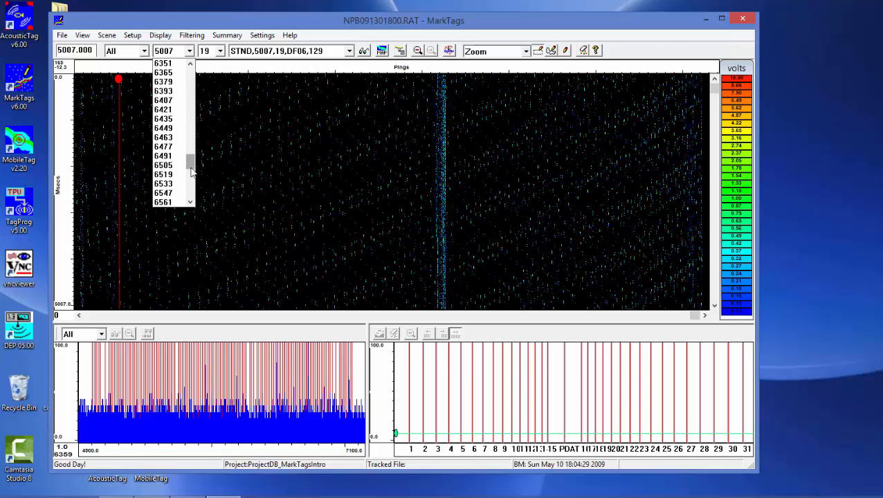
{"action": "left_click", "coordinate": [176, 114]}
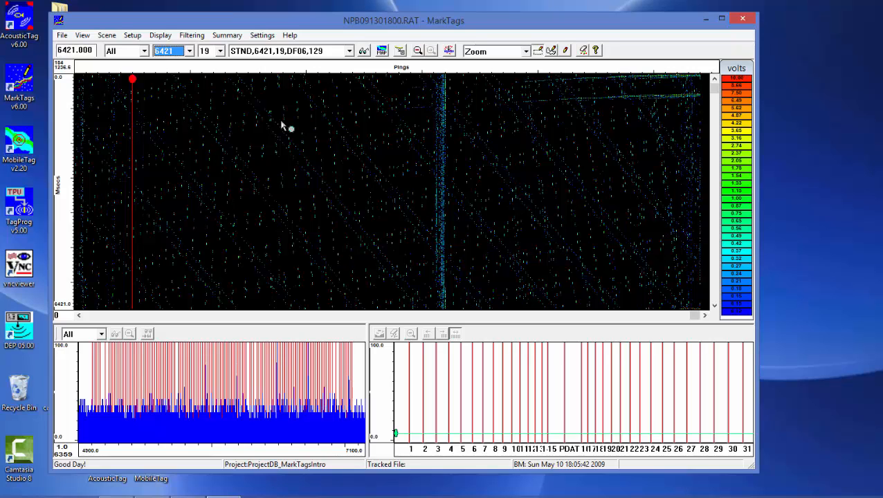
{"action": "left_click_drag", "start_coordinate": [321, 24], "coordinate": [324, 15]}
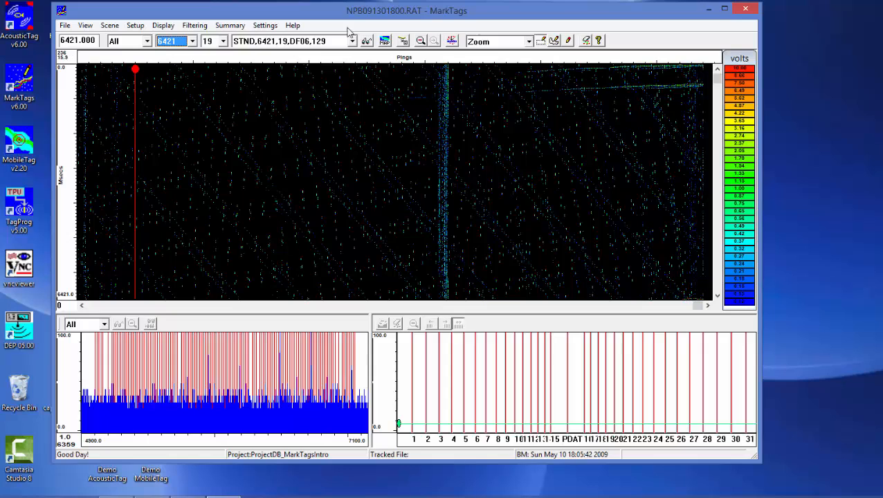
{"action": "left_click_drag", "start_coordinate": [338, 11], "coordinate": [339, 15]}
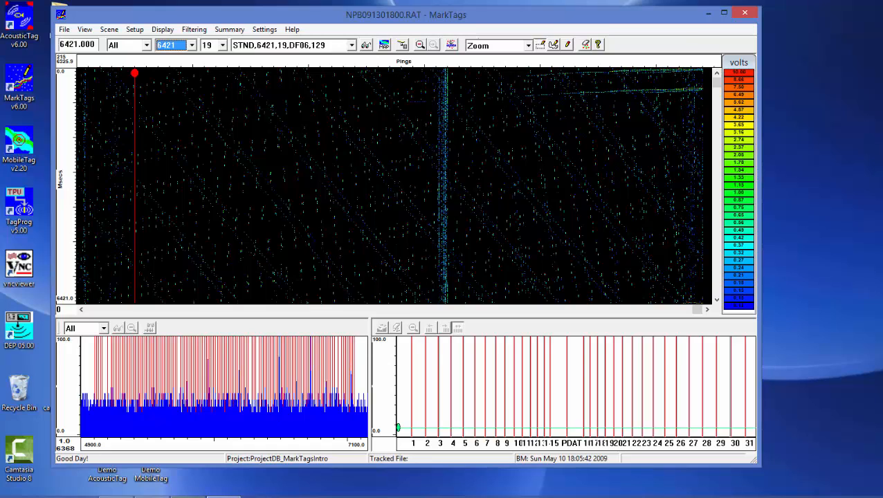
Switch to Windows Photo Viewer, review the Acoustic Tags Signal + Display and Uncorrelated Period Signal Display slides, and return to MarkTags
{"action": "mouse_move", "coordinate": [150, 496]}
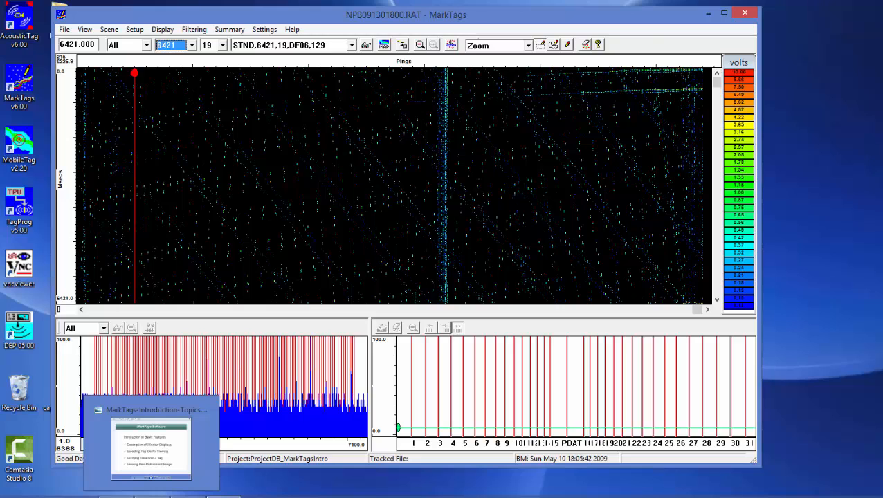
{"action": "left_click", "coordinate": [151, 477]}
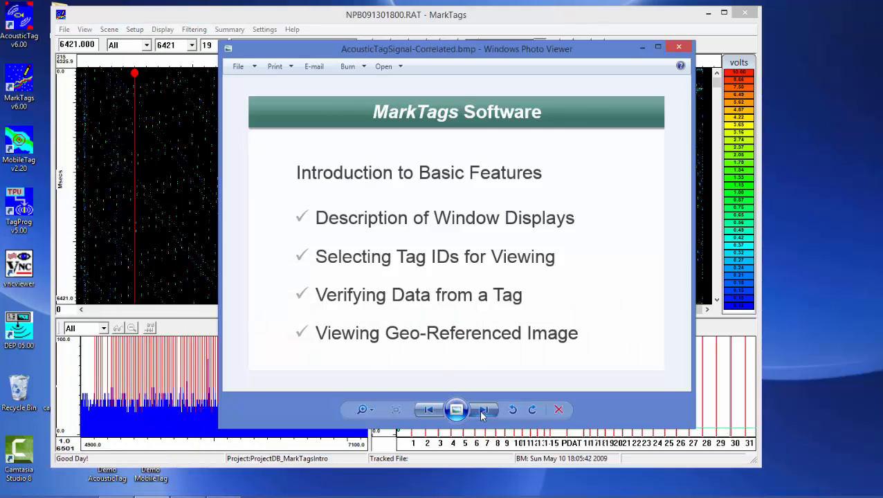
{"action": "left_click", "coordinate": [484, 410]}
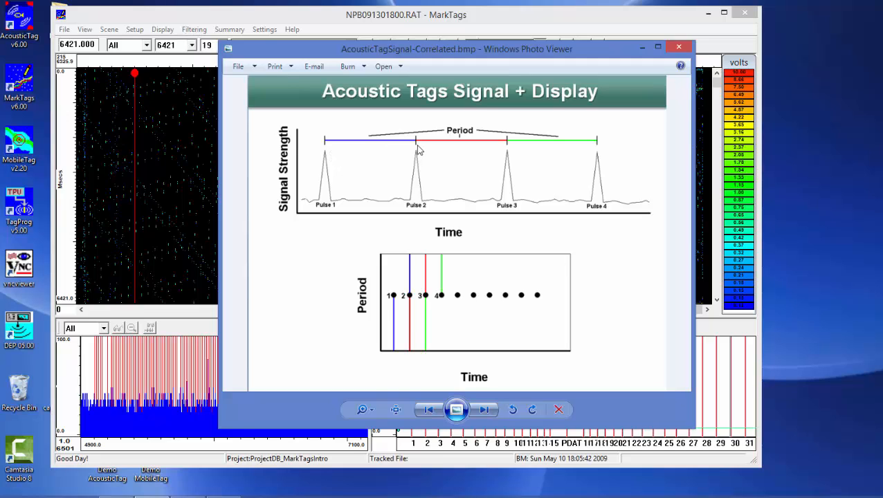
{"action": "left_click_drag", "start_coordinate": [400, 51], "coordinate": [450, 78]}
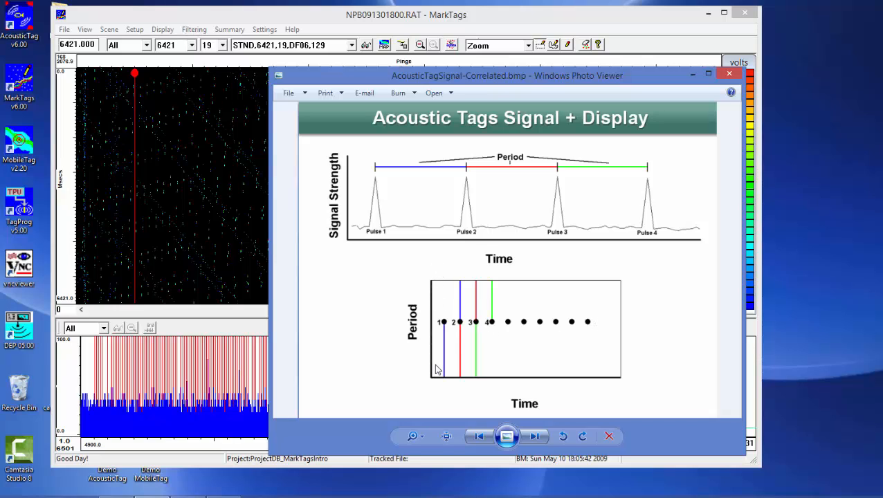
{"action": "left_click", "coordinate": [535, 438]}
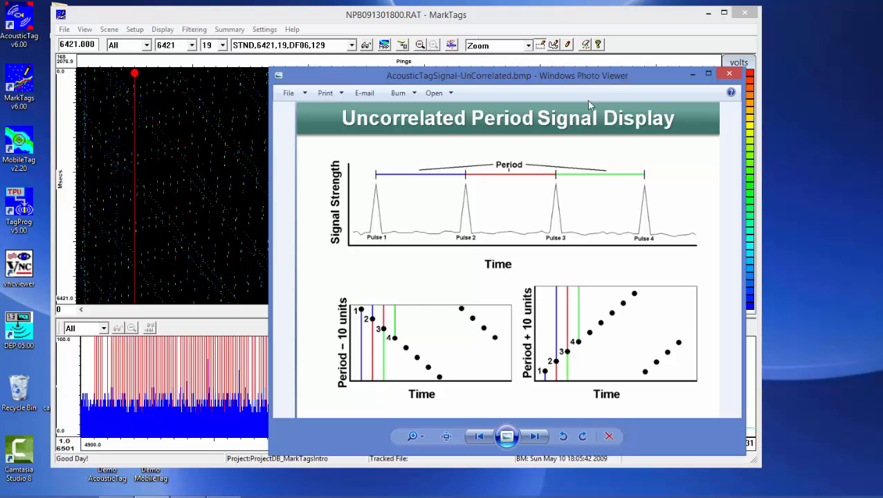
{"action": "left_click", "coordinate": [693, 74]}
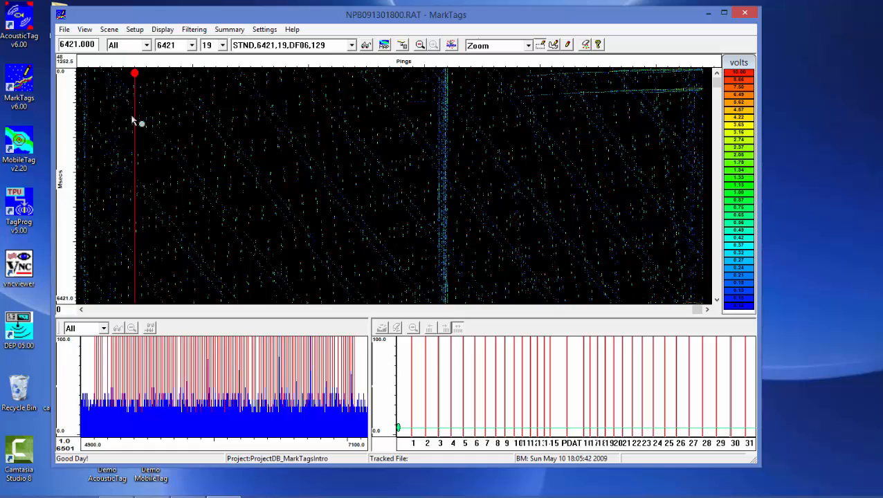
Keep period 6421 selected and magnify the late, upper part of the detection plot around the two line traces, down to about 2093 ms
{"action": "left_click", "coordinate": [194, 46]}
{"action": "left_click", "coordinate": [195, 23]}
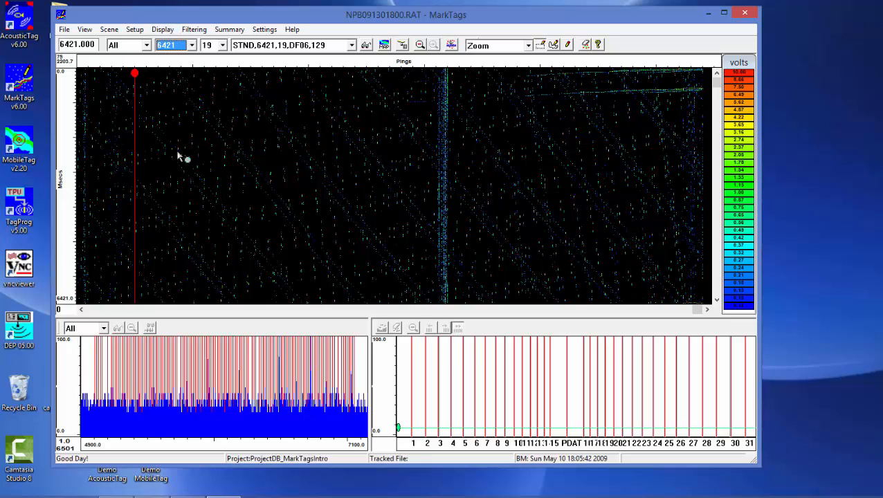
{"action": "left_click_drag", "start_coordinate": [375, 144], "coordinate": [715, 69]}
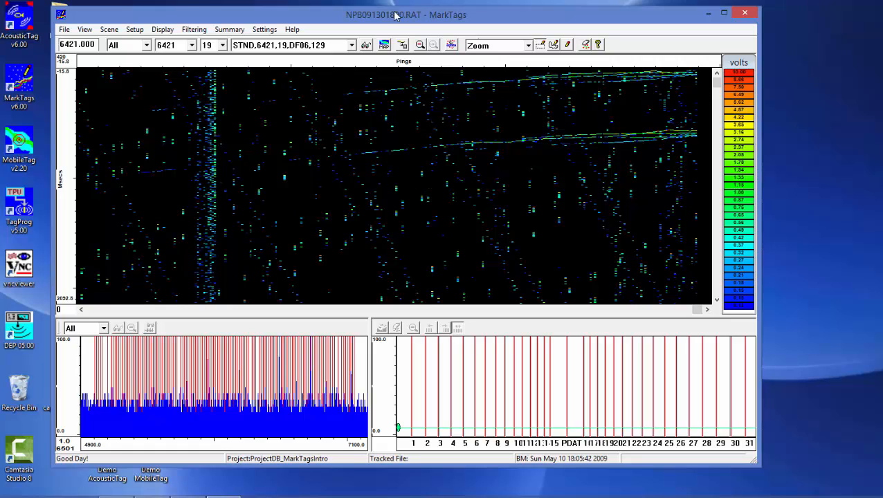
{"action": "left_click_drag", "start_coordinate": [393, 18], "coordinate": [394, 14]}
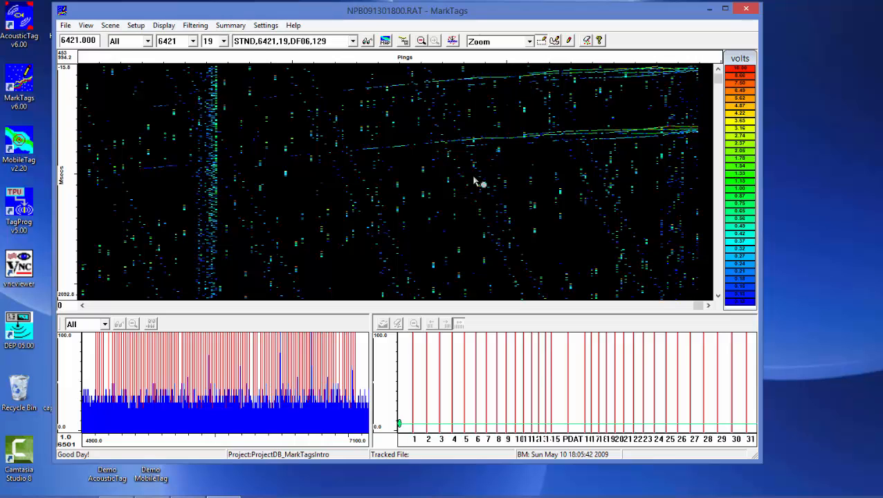
Run Query Double Pulse on a rectangular area enclosing most of the two line traces in the detection plot
{"action": "right_click", "coordinate": [489, 96]}
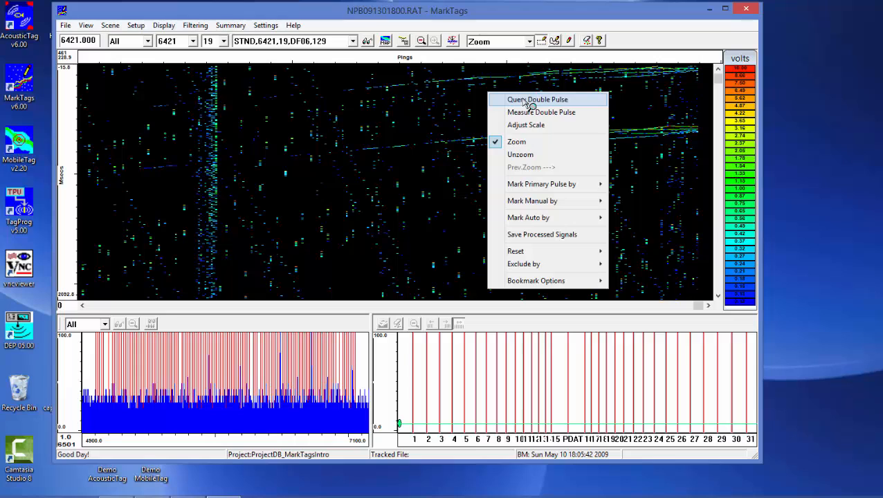
{"action": "left_click", "coordinate": [547, 103]}
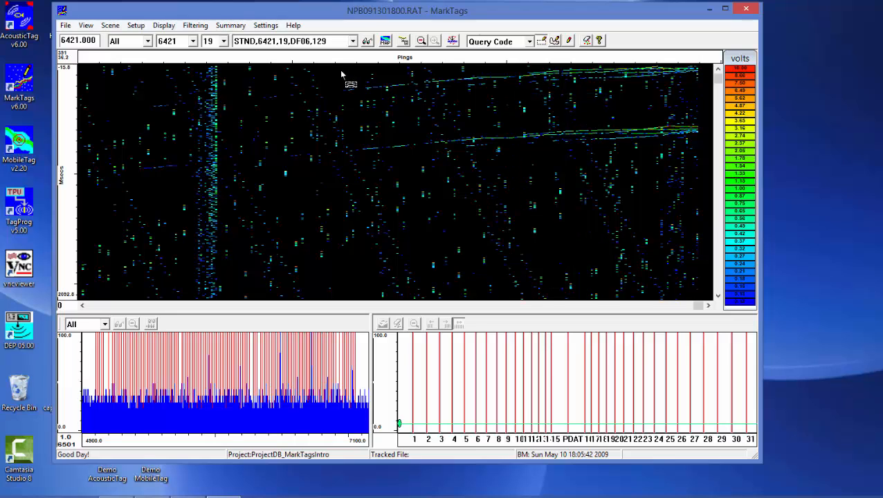
{"action": "left_click_drag", "start_coordinate": [340, 68], "coordinate": [705, 144]}
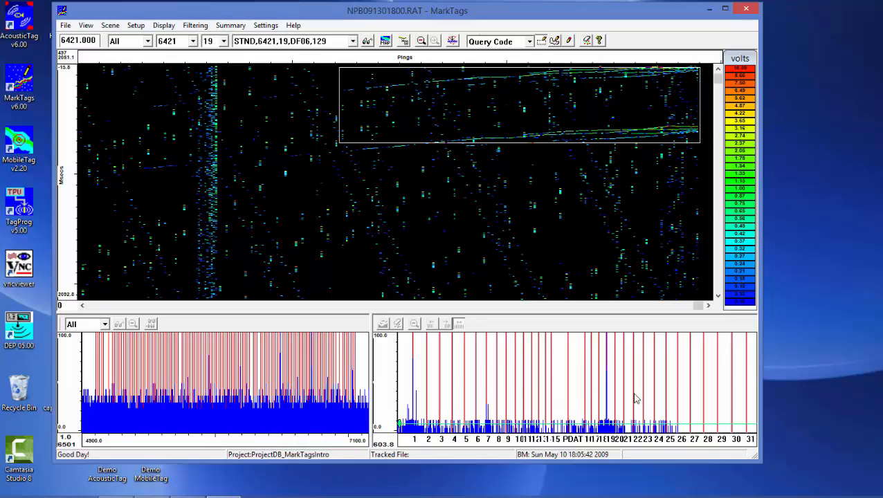
Magnify the double-pulse histogram around the tall peak, covering codes 16 to 24, and return to its full range
{"action": "left_click", "coordinate": [610, 331]}
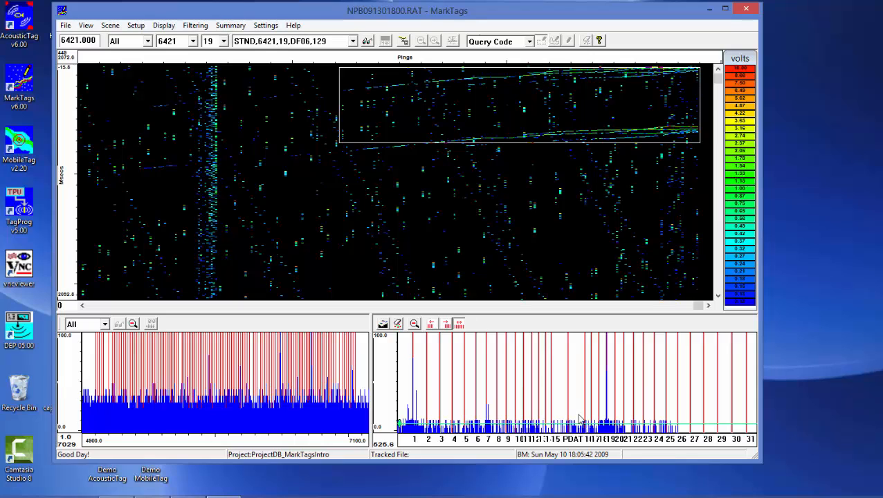
{"action": "left_click_drag", "start_coordinate": [576, 382], "coordinate": [661, 438]}
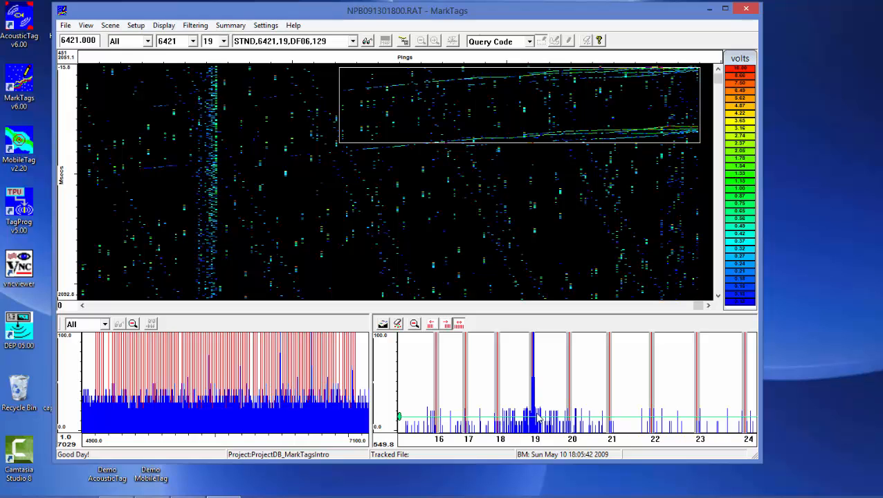
{"action": "left_click", "coordinate": [413, 325]}
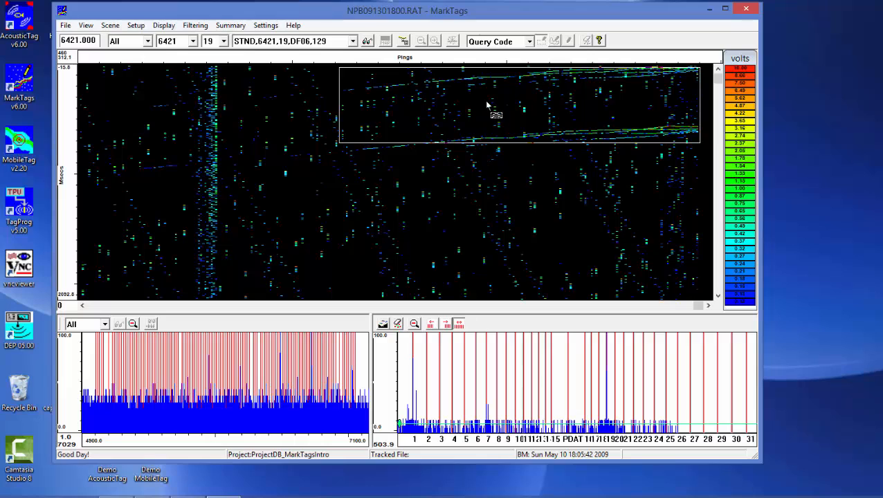
Return the detection plot to Zoom mode at full extent and move the red bookmark to about 18:42:38, where the two traces begin
{"action": "right_click", "coordinate": [436, 128]}
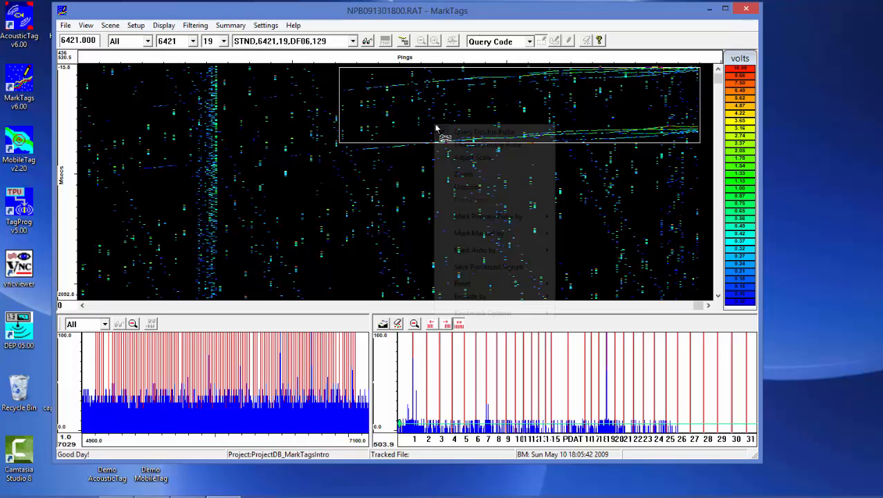
{"action": "left_click", "coordinate": [465, 175]}
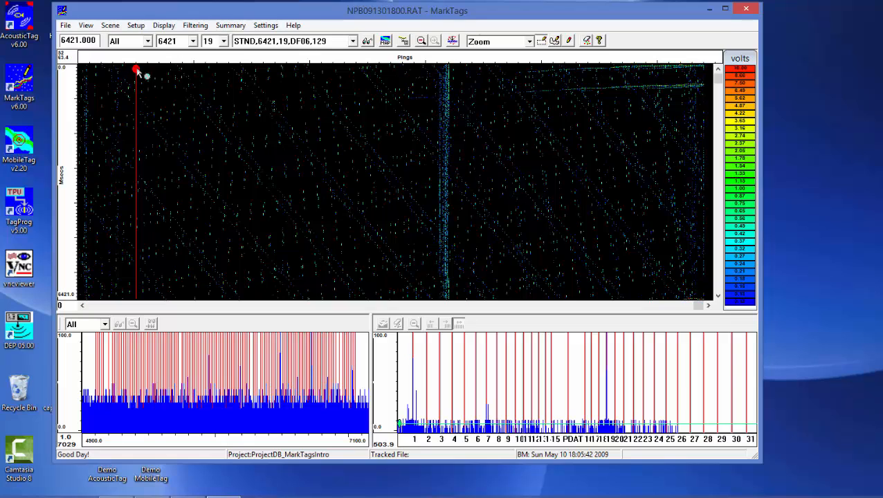
{"action": "left_click_drag", "start_coordinate": [137, 71], "coordinate": [254, 81]}
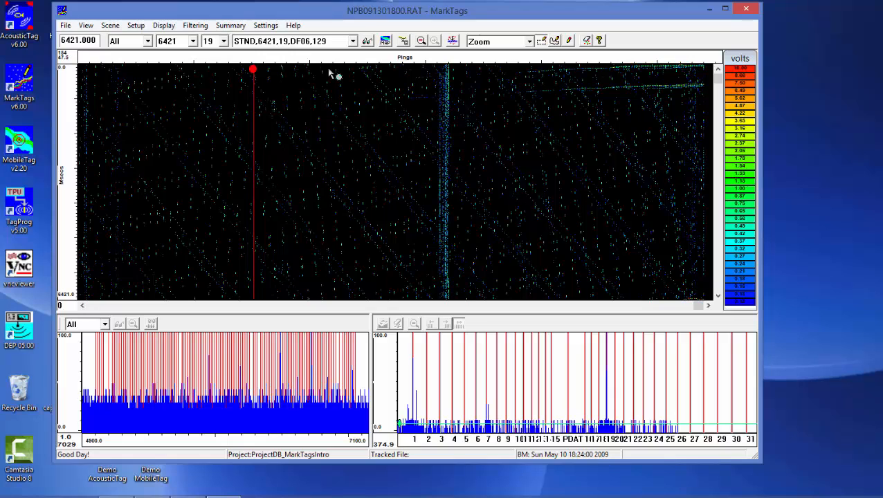
{"action": "mouse_move", "coordinate": [330, 73]}
{"action": "left_mouse_down"}
{"action": "mouse_move", "coordinate": [512, 94]}
{"action": "mouse_move", "coordinate": [413, 94]}
{"action": "left_mouse_up"}
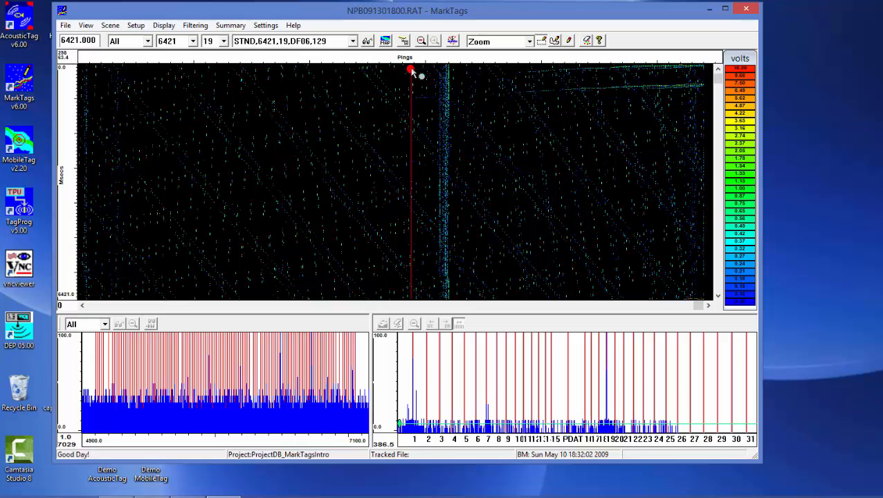
{"action": "left_click_drag", "start_coordinate": [412, 73], "coordinate": [525, 82]}
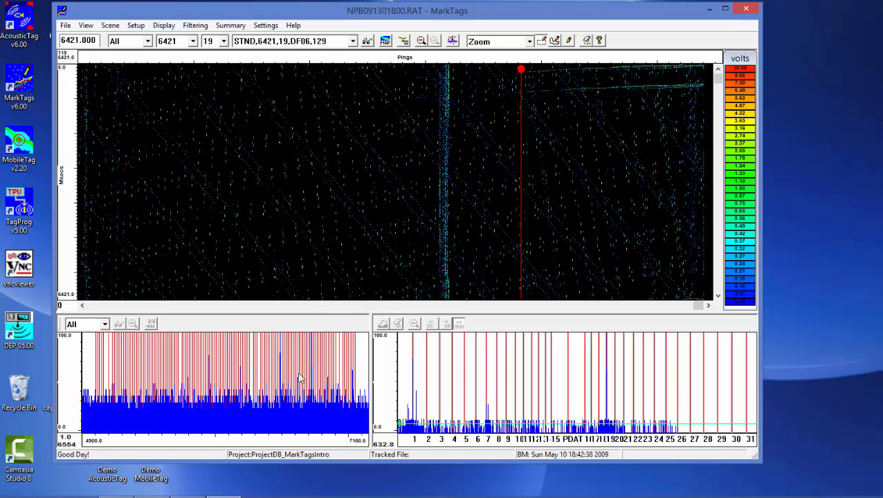
Magnify the tall peak in the upper half of the period histogram and return to the full period range
{"action": "left_click_drag", "start_coordinate": [297, 364], "coordinate": [324, 418]}
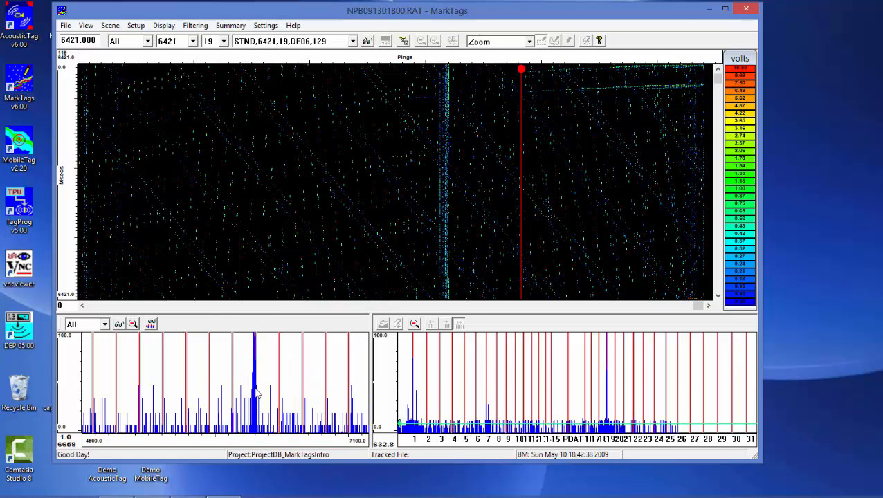
{"action": "left_click", "coordinate": [132, 324]}
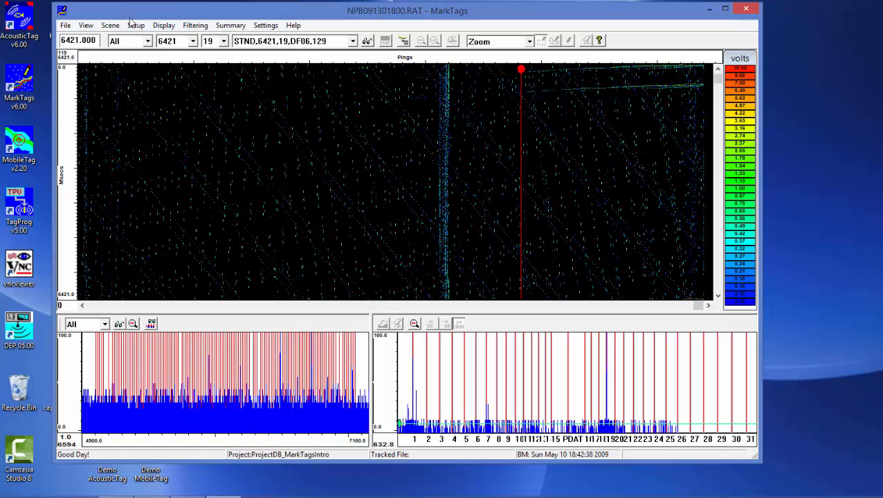
Set the tag period to 6435 and compare the detection plot with the Uncorrelated Period Signal Display slide in Windows Photo Viewer
{"action": "left_click", "coordinate": [193, 41]}
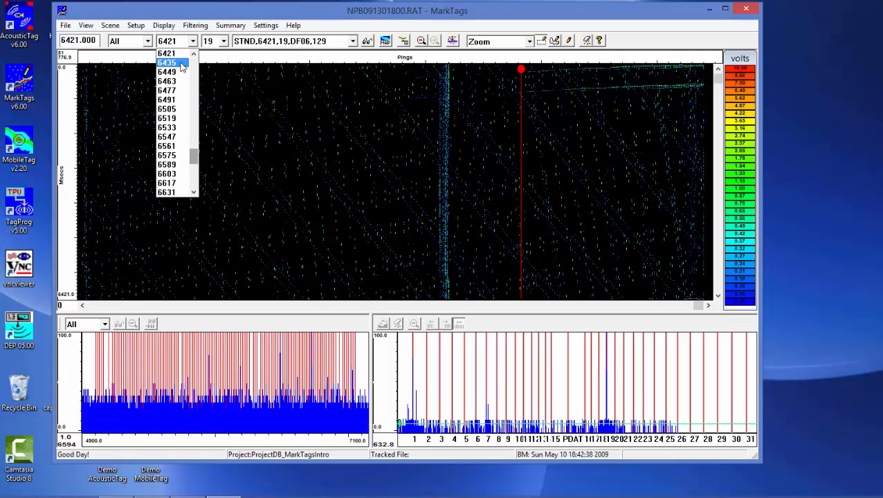
{"action": "left_click", "coordinate": [182, 64]}
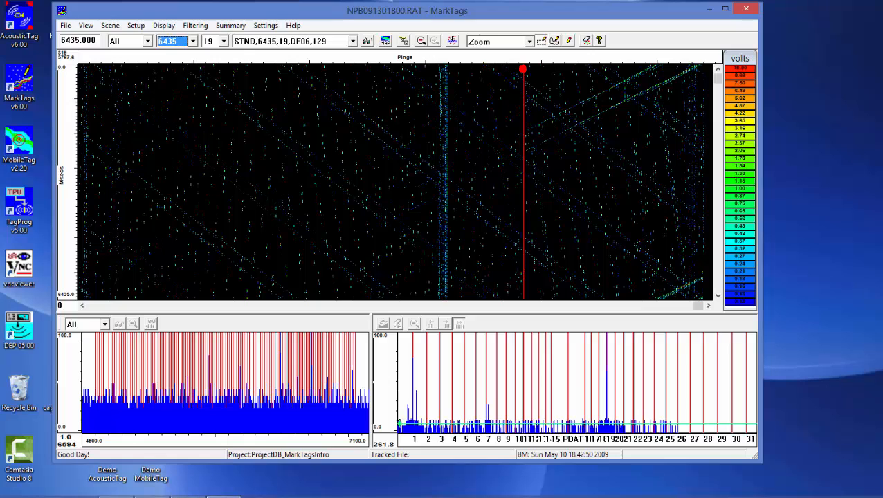
{"action": "left_click", "coordinate": [151, 496]}
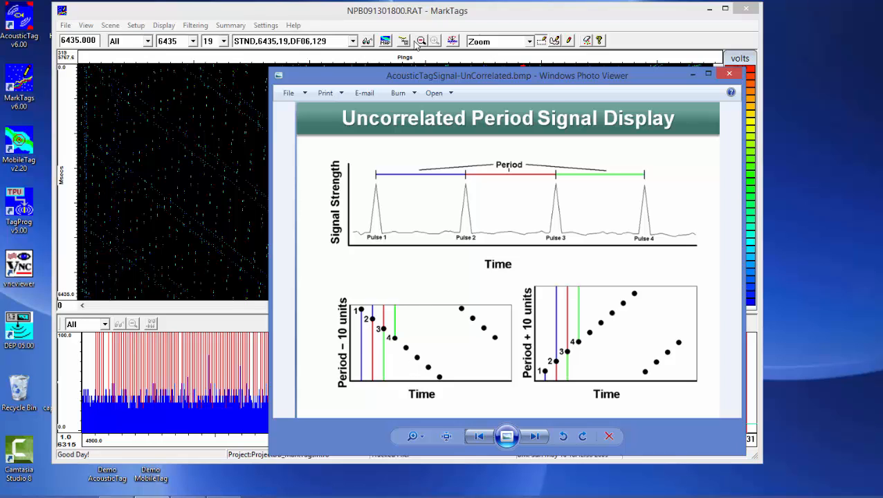
{"action": "left_click", "coordinate": [692, 74]}
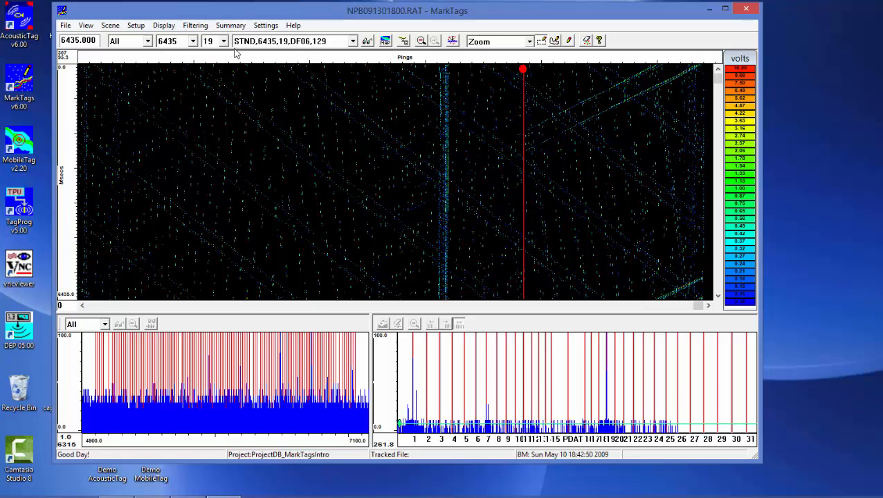
Set the tag period to 6449 and advance it to 6463 to compare how the traces slope
{"action": "left_click", "coordinate": [192, 41]}
{"action": "left_click", "coordinate": [184, 69]}
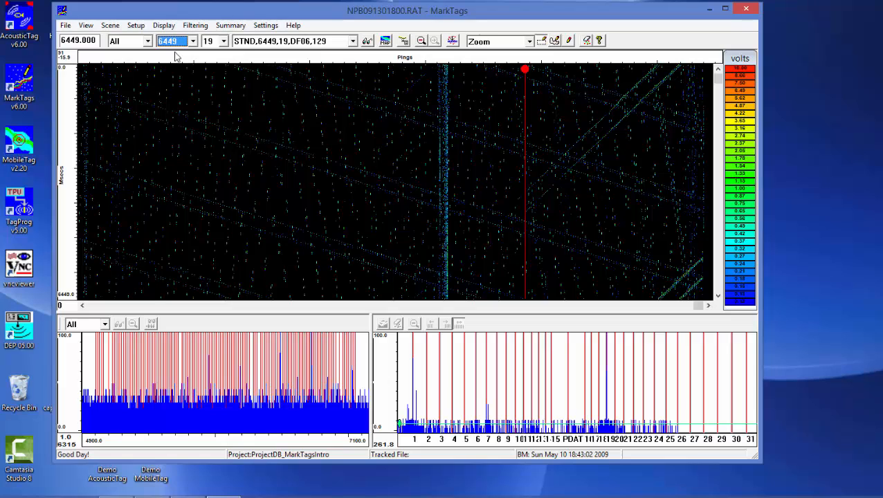
{"action": "key", "text": "Down"}
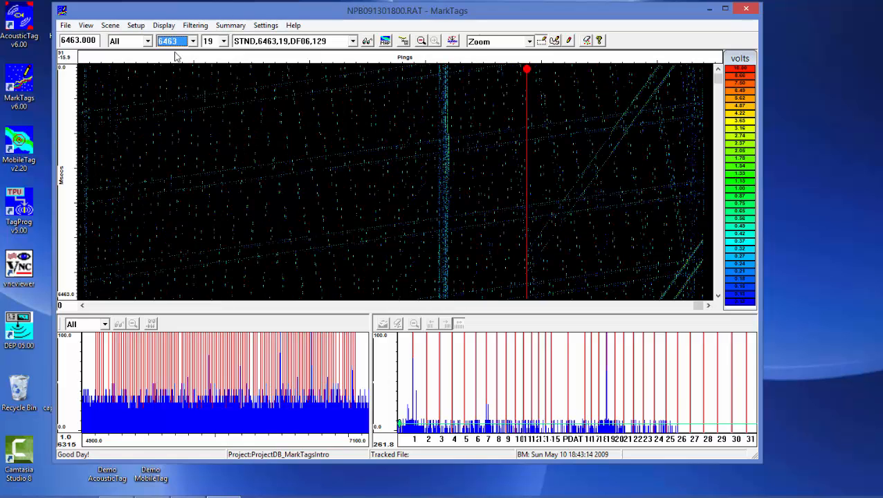
Step the tag period up from 6477 to 6547 and compare the trace patterns in the detection plot
{"action": "key", "text": "Down"}
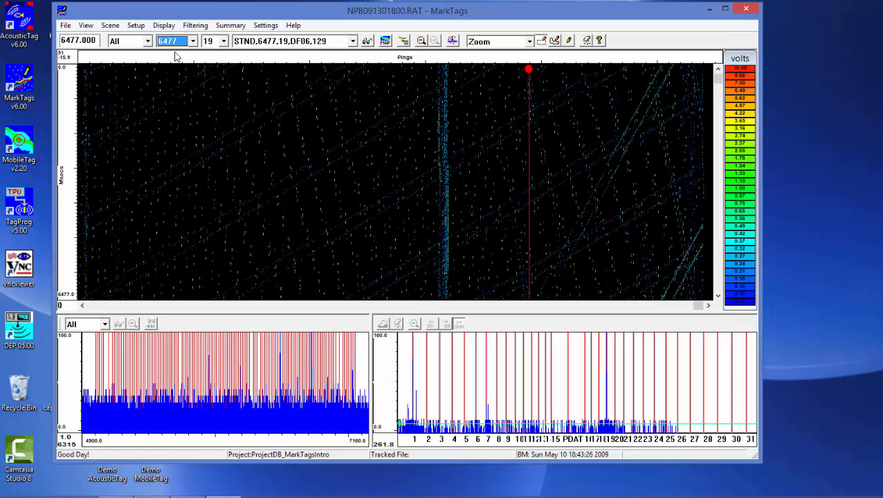
{"action": "key", "text": "Down"}
{"action": "key", "text": "Down"}
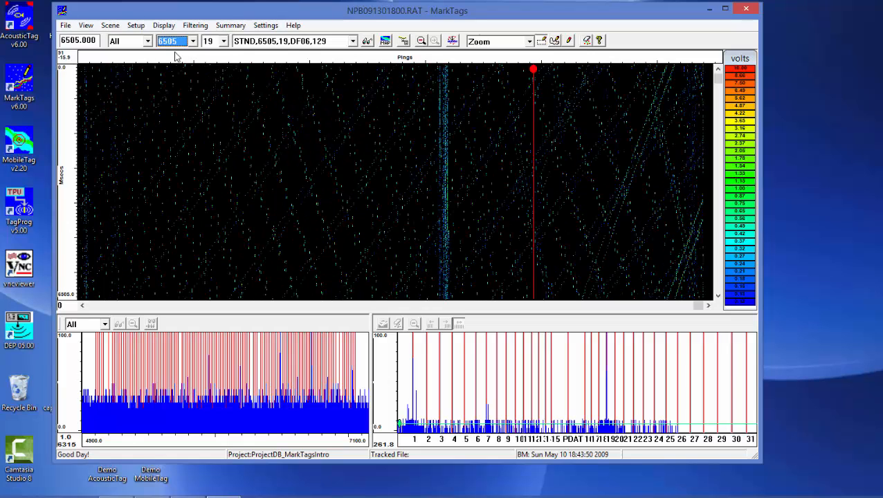
{"action": "key", "text": "Down"}
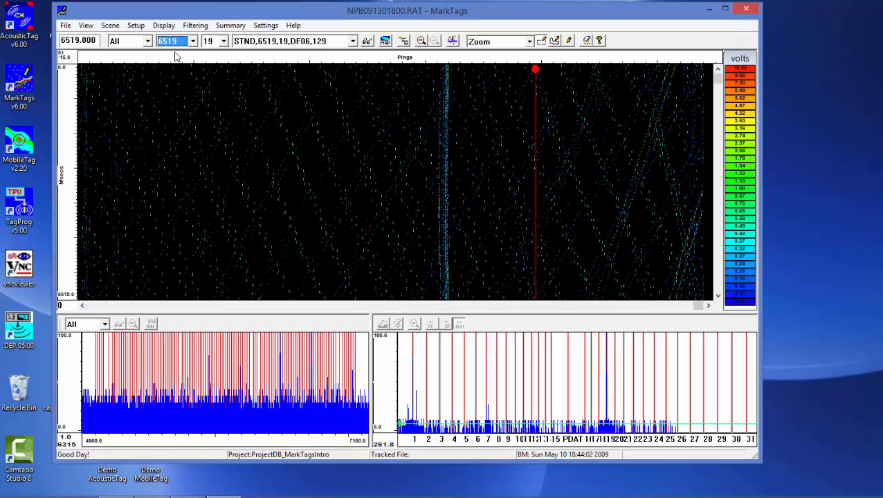
{"action": "key", "text": "Down"}
{"action": "key", "text": "Down"}
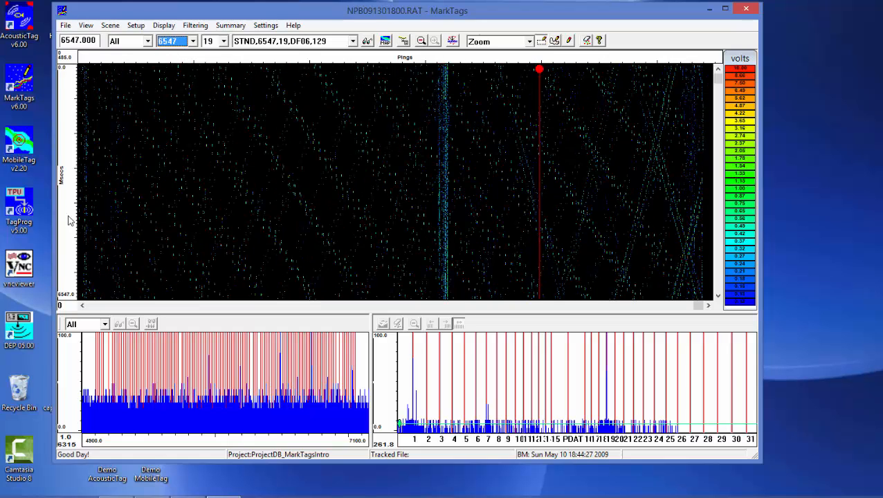
Advance the tag period from 6561 to 6659, comparing the traces at each period along the way
{"action": "left_click", "coordinate": [194, 41]}
{"action": "left_click", "coordinate": [176, 62]}
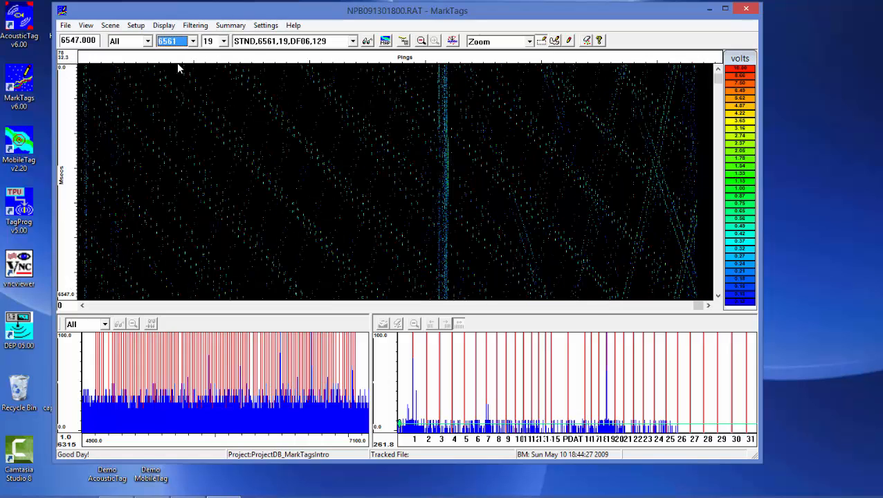
{"action": "key", "text": "Down"}
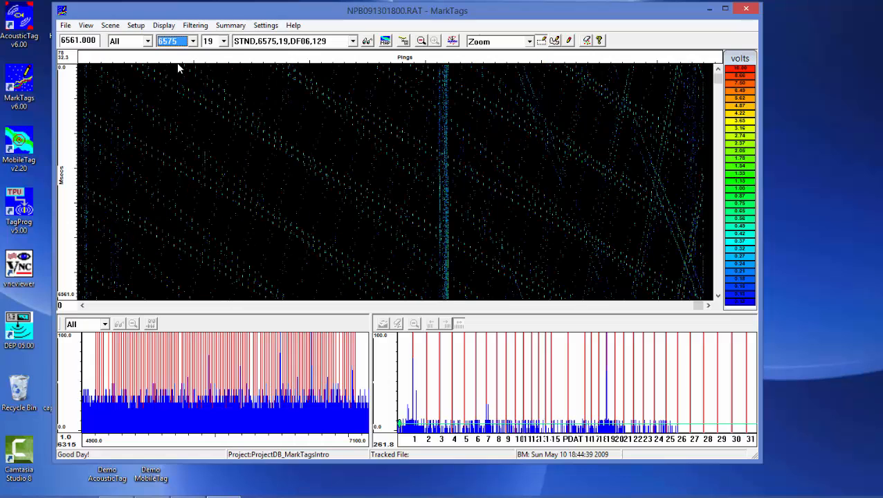
{"action": "key", "text": "Down"}
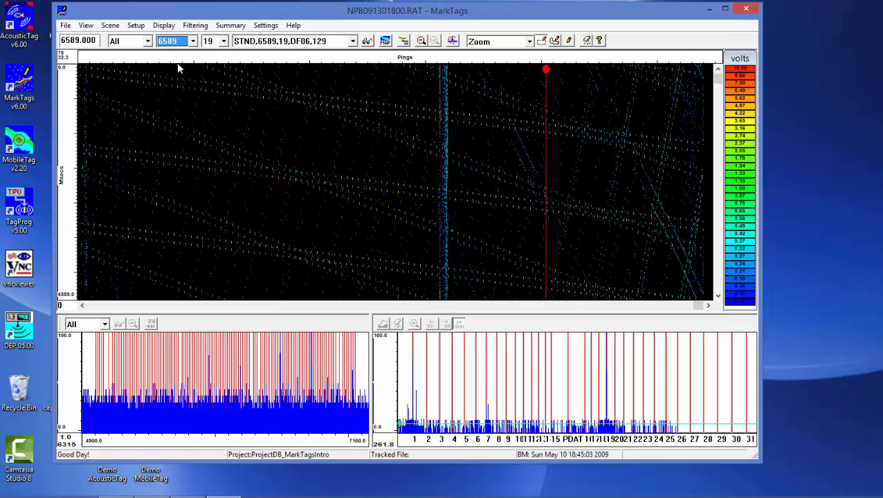
{"action": "key", "text": "Down"}
{"action": "key", "text": "Down"}
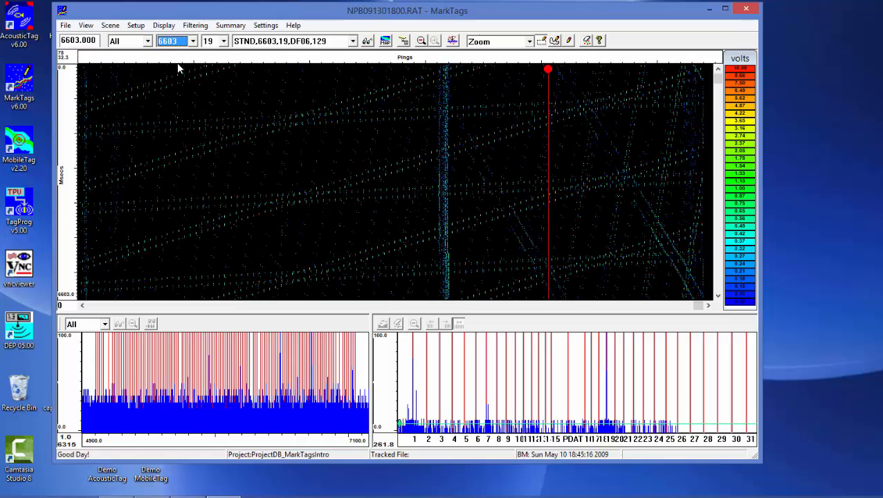
{"action": "key", "text": "Down"}
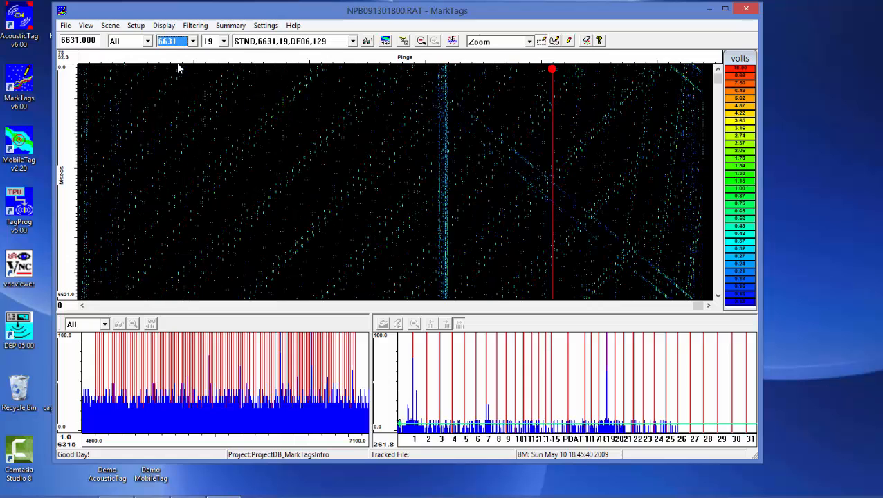
{"action": "key", "text": "Down"}
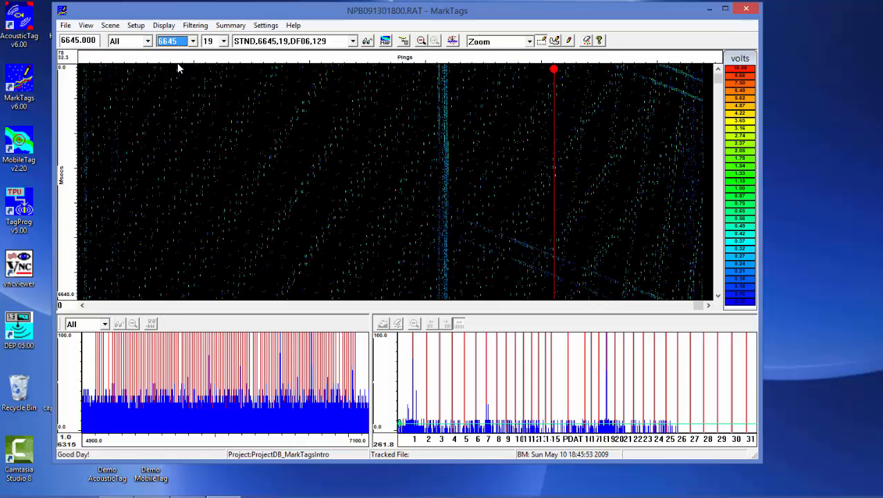
{"action": "key", "text": "Down"}
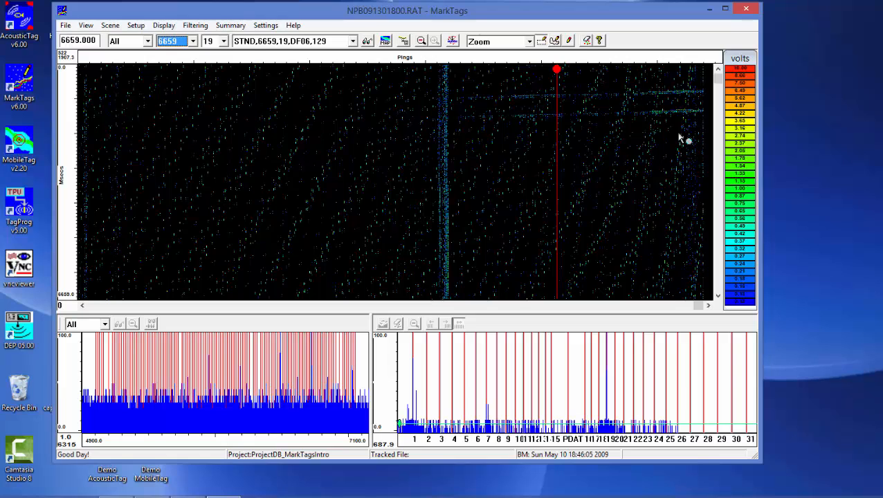
Magnify the two near-horizontal traces after the dense vertical band and show only hydrophone H2
{"action": "left_click_drag", "start_coordinate": [443, 138], "coordinate": [710, 76]}
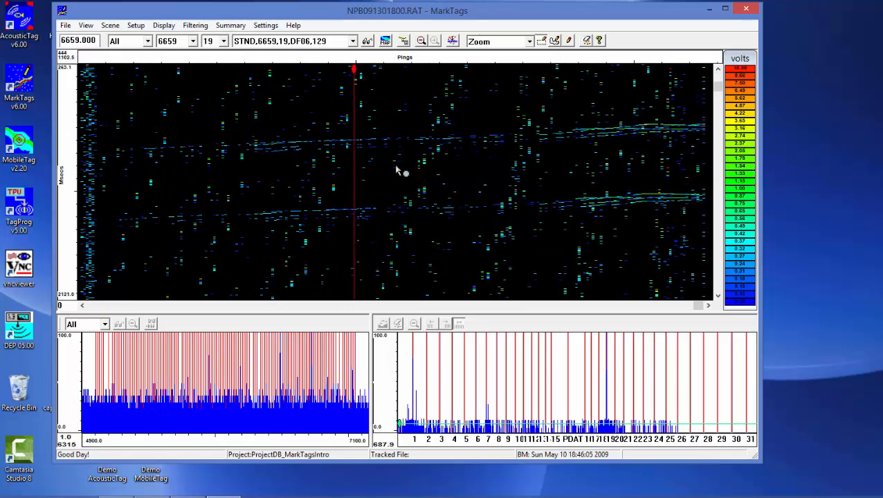
{"action": "left_click", "coordinate": [144, 41]}
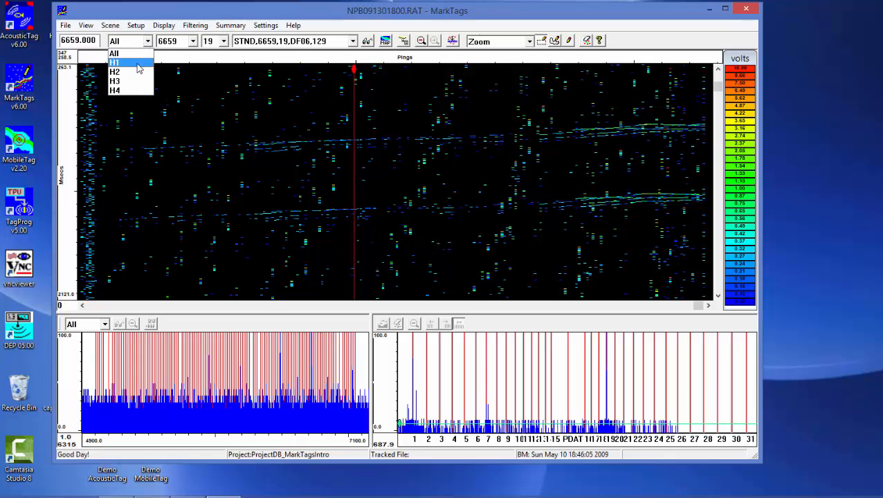
{"action": "left_click", "coordinate": [137, 72]}
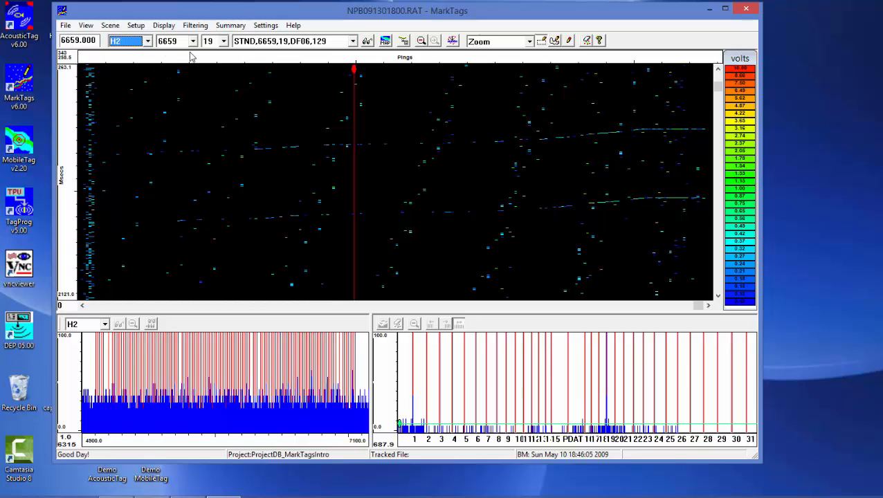
Query the double pulse over both H2 traces, magnify the code 19 peak in the histogram, and restore the histogram's full range
{"action": "right_click", "coordinate": [405, 117]}
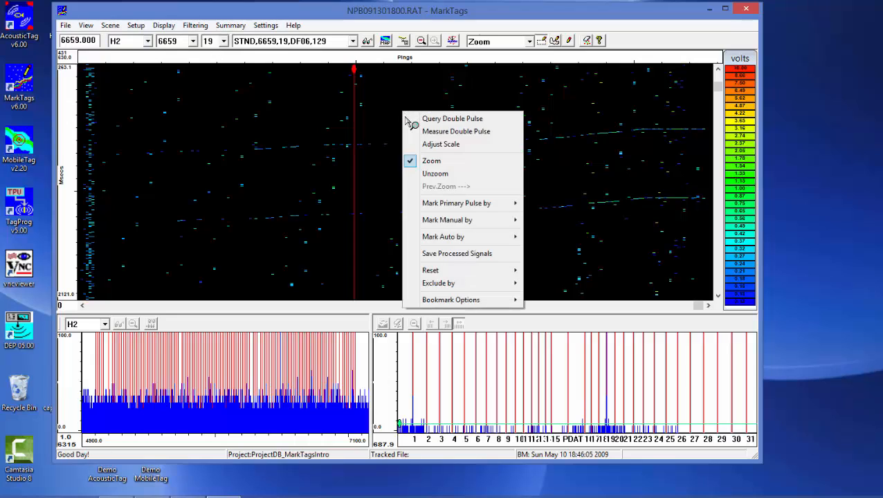
{"action": "left_click", "coordinate": [425, 118]}
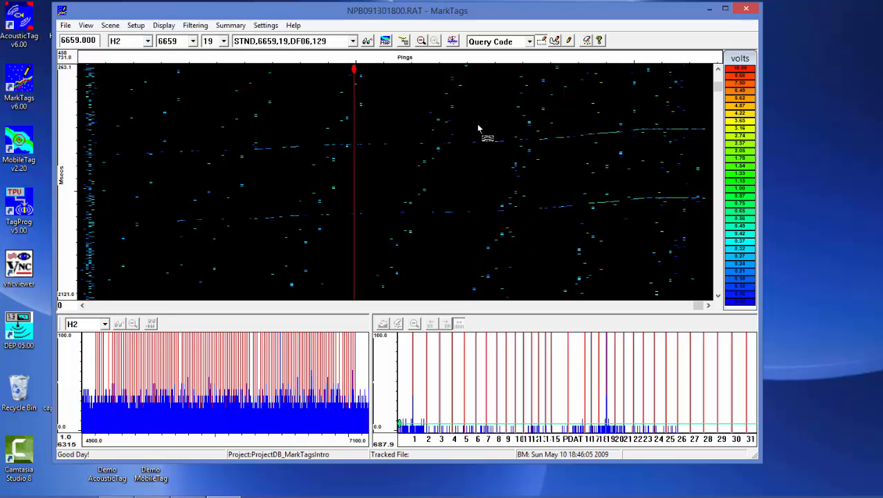
{"action": "left_click_drag", "start_coordinate": [702, 206], "coordinate": [708, 212]}
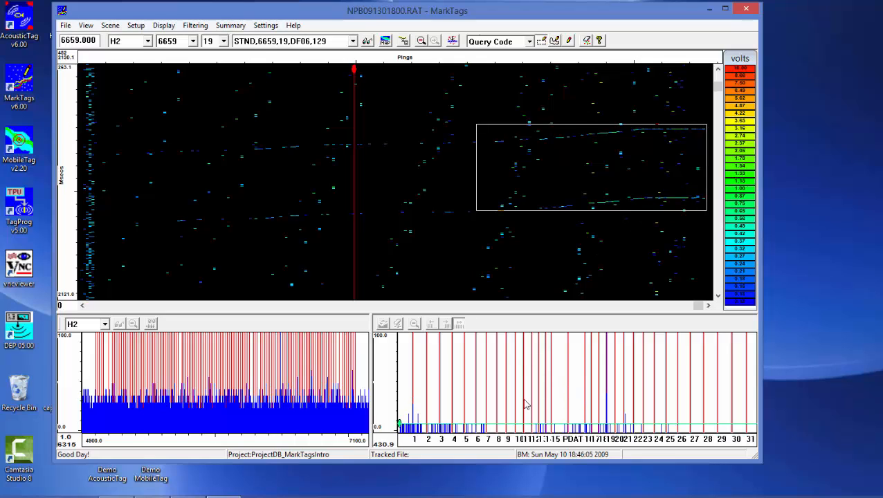
{"action": "left_click_drag", "start_coordinate": [576, 389], "coordinate": [630, 431]}
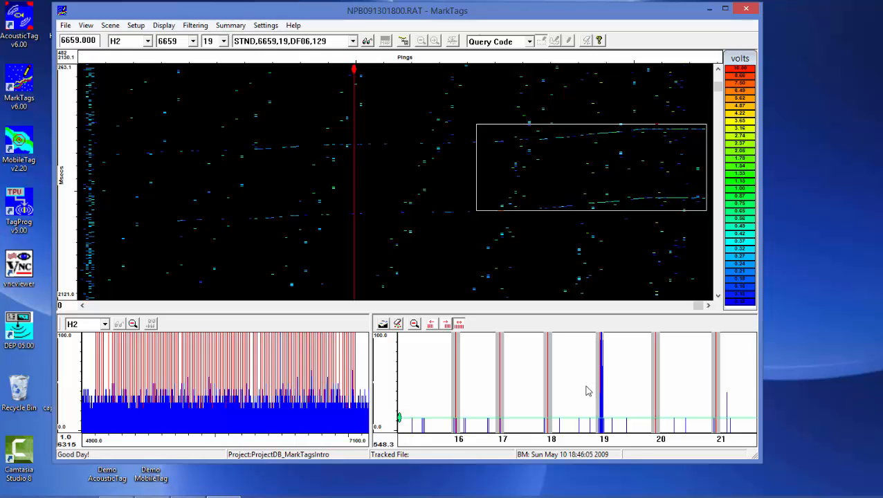
{"action": "left_click", "coordinate": [415, 324]}
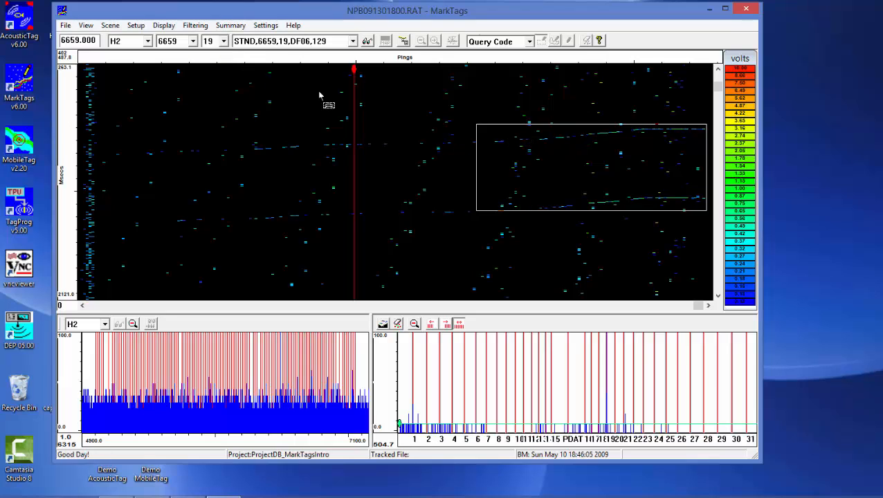
Return the detection plot to Zoom mode and show its full extent
{"action": "right_click", "coordinate": [456, 99]}
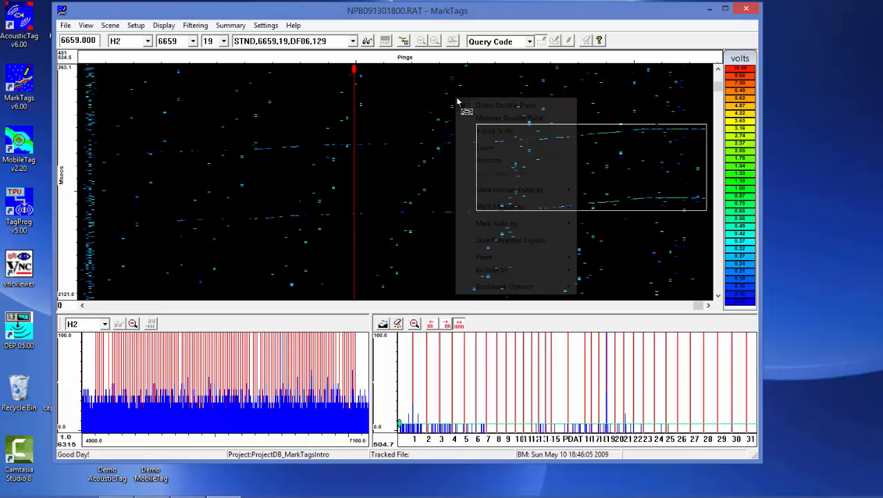
{"action": "left_click", "coordinate": [493, 148]}
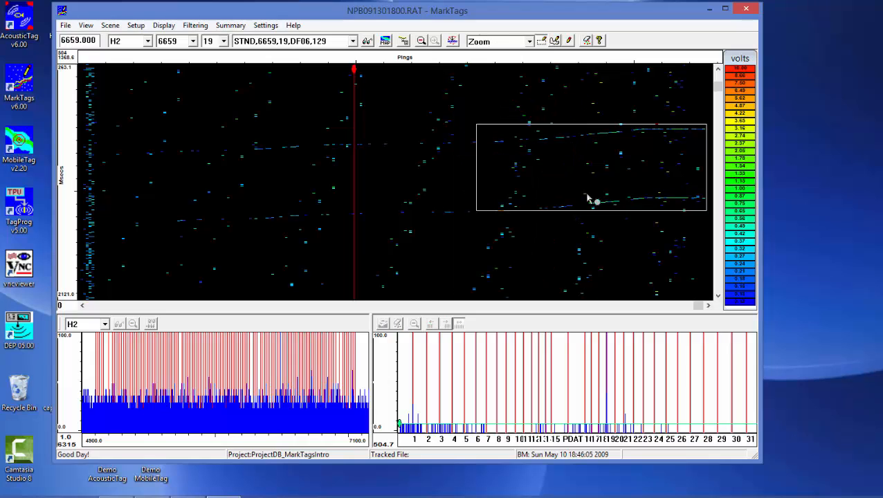
{"action": "left_click", "coordinate": [422, 43]}
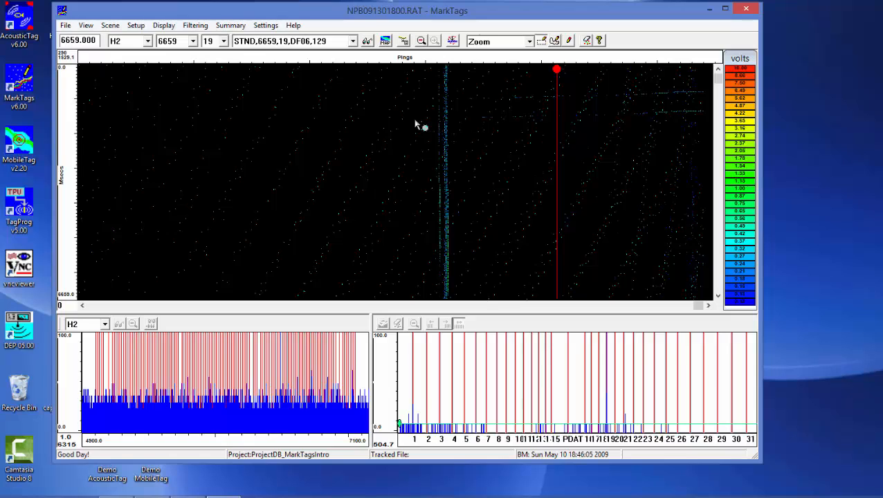
Browse the tag periods from 6673 up past 6771 to check H2 for further traces, and return to period 6659
{"action": "left_click", "coordinate": [194, 42]}
{"action": "left_click", "coordinate": [184, 72]}
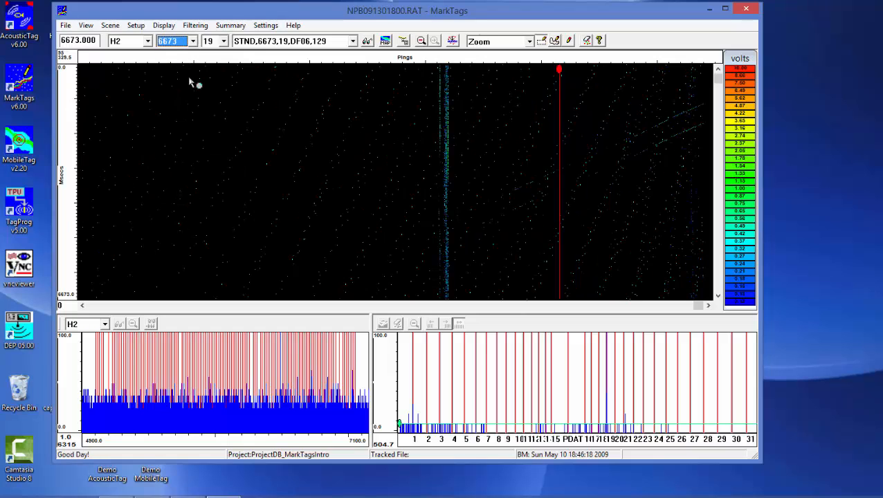
{"action": "key", "text": "Down"}
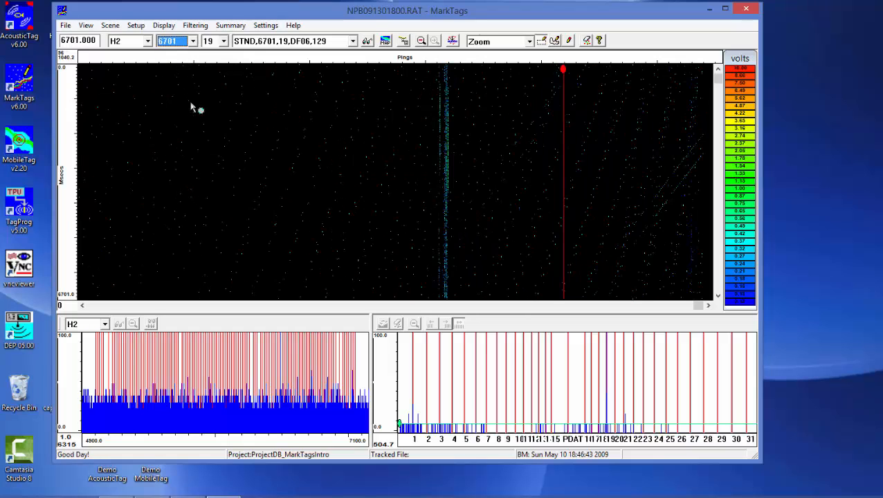
{"action": "key", "text": "Down"}
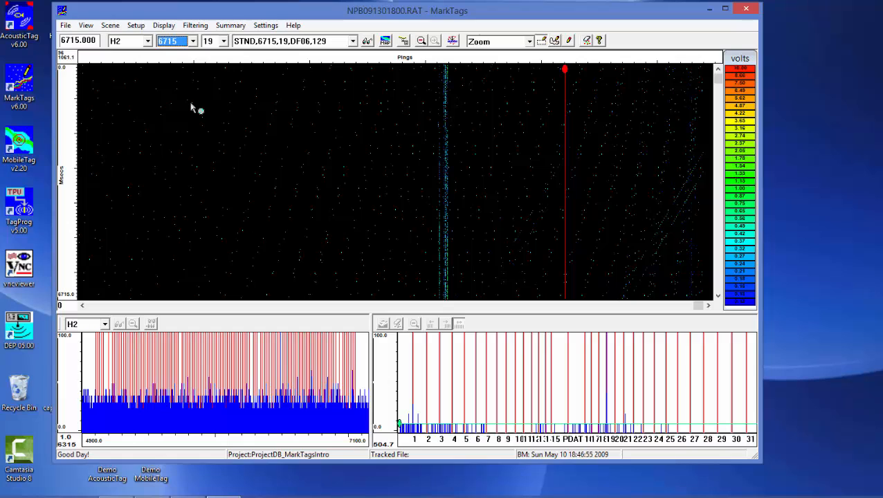
{"action": "key", "text": "Down"}
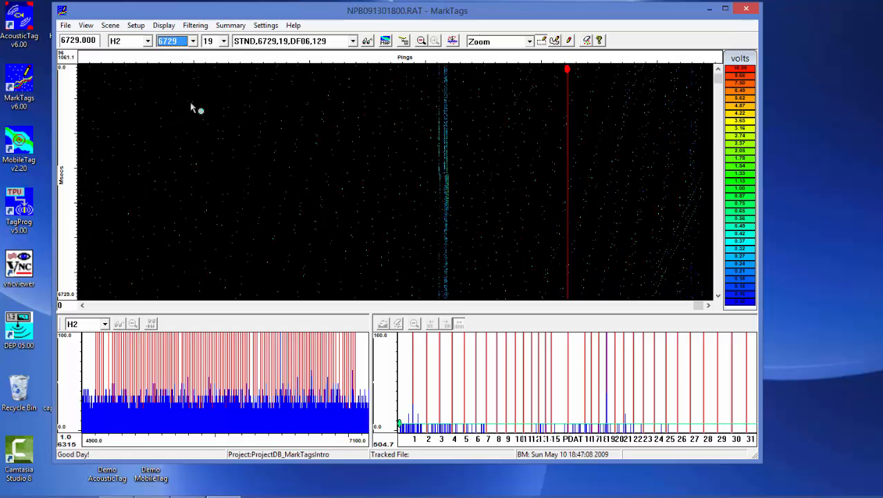
{"action": "key", "text": "Down"}
{"action": "key", "text": "Down"}
{"action": "key", "text": "Down"}
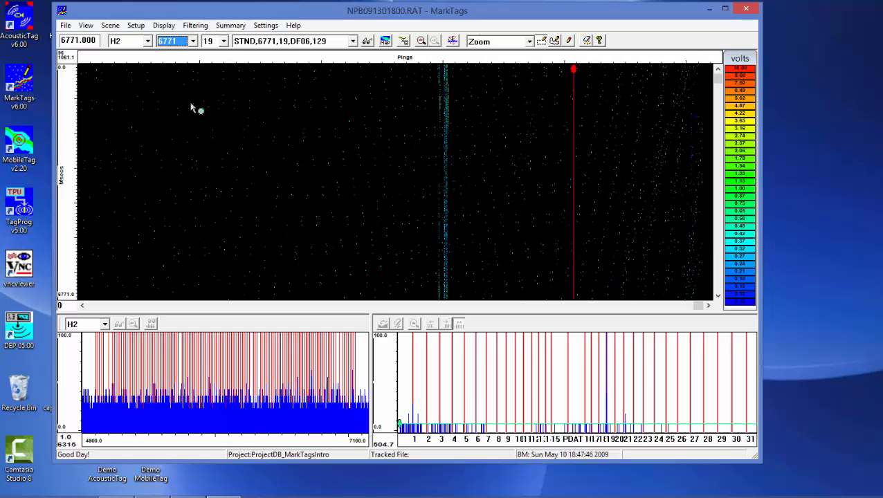
{"action": "key", "text": "Down"}
{"action": "key", "text": "Down"}
{"action": "key", "text": "Up"}
{"action": "key", "text": "Up"}
{"action": "key", "text": "Up"}
{"action": "key", "text": "Up"}
{"action": "key", "text": "Up"}
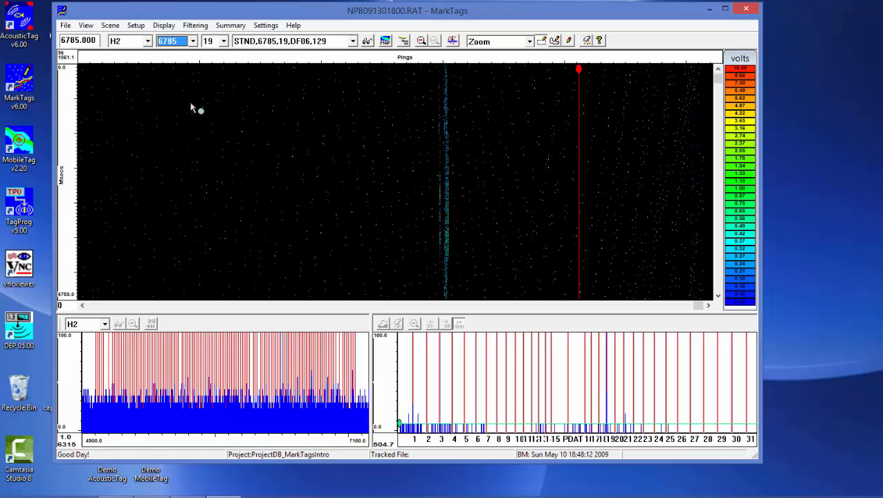
{"action": "key", "text": "Up"}
{"action": "key", "text": "Up"}
{"action": "key", "text": "Up"}
{"action": "key", "text": "Up"}
{"action": "key", "text": "Up"}
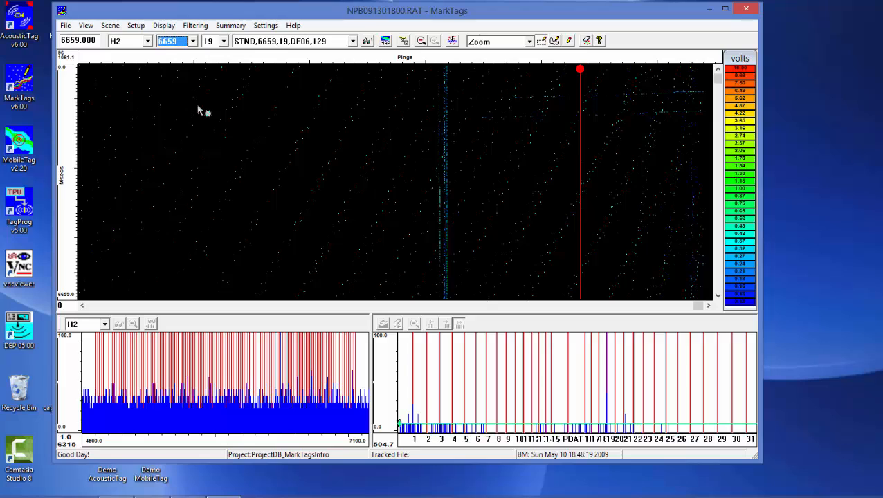
{"action": "left_click", "coordinate": [333, 54]}
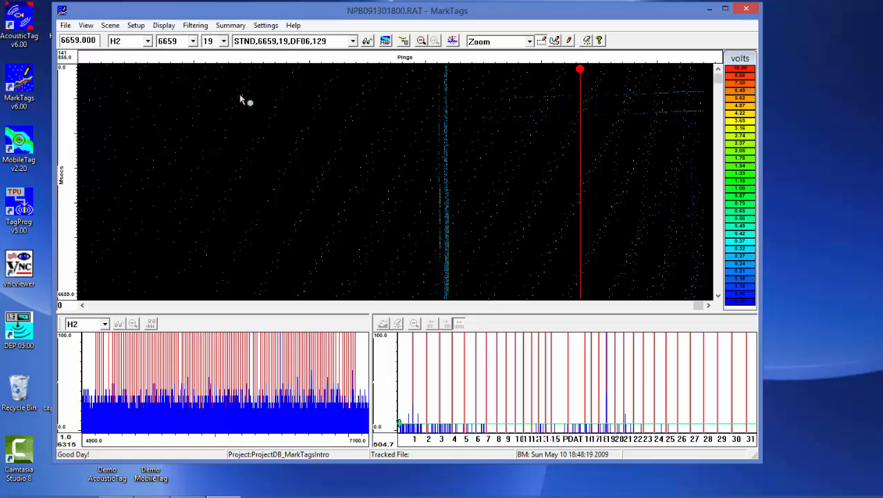
Open the scene image 60030194.tif and show the map beside the detection plot
{"action": "left_click", "coordinate": [110, 25]}
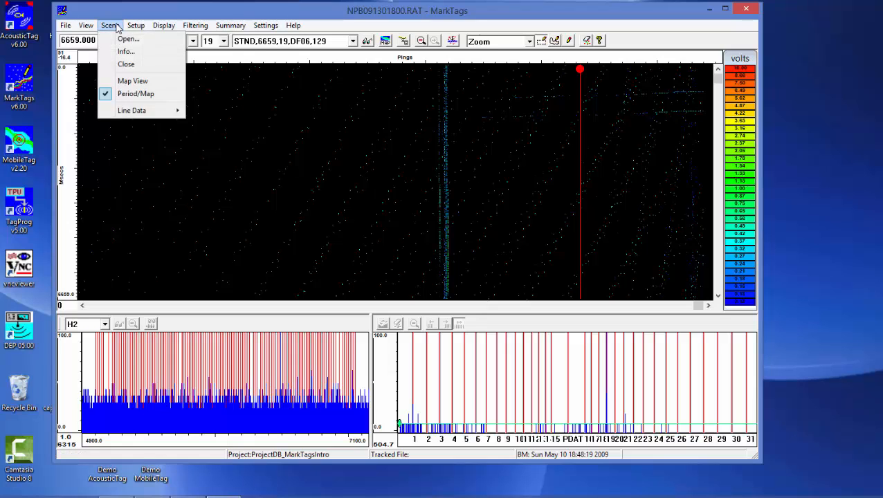
{"action": "left_click", "coordinate": [128, 39]}
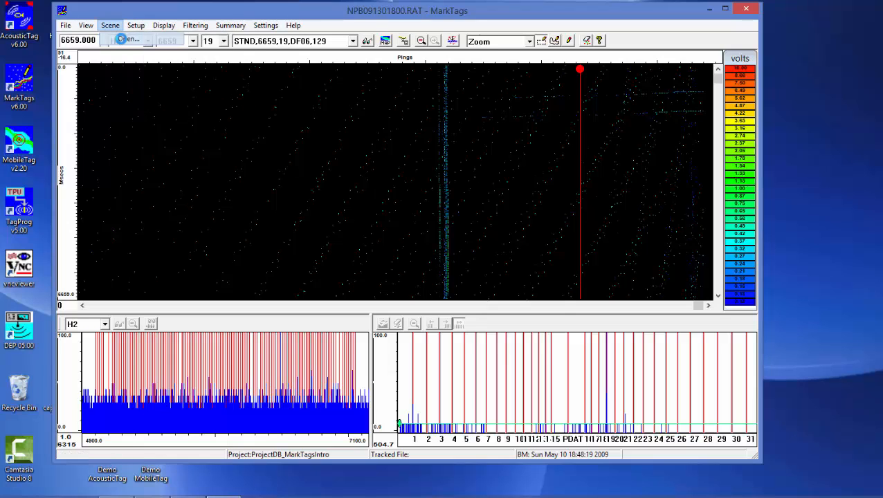
{"action": "left_click", "coordinate": [344, 170]}
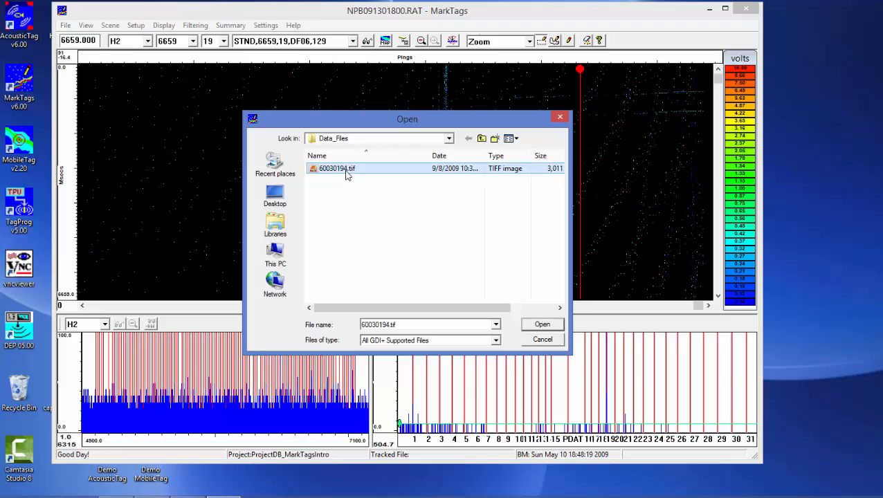
{"action": "left_click", "coordinate": [541, 325]}
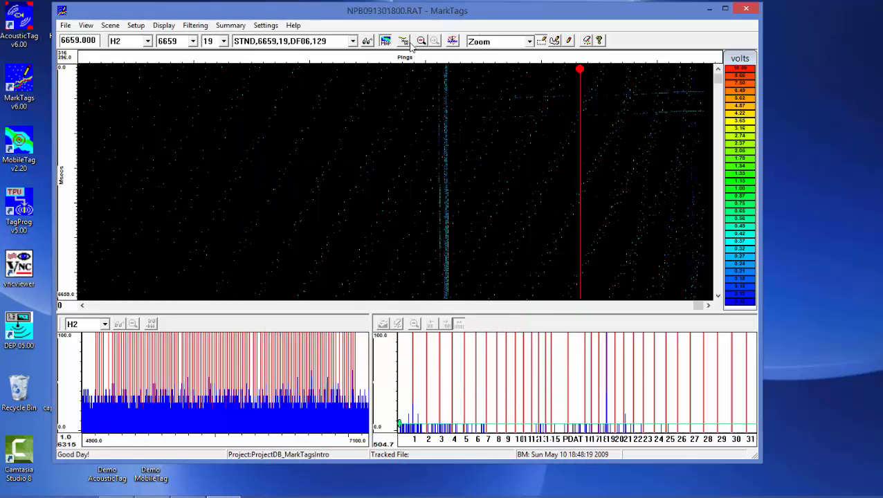
{"action": "left_click", "coordinate": [386, 42]}
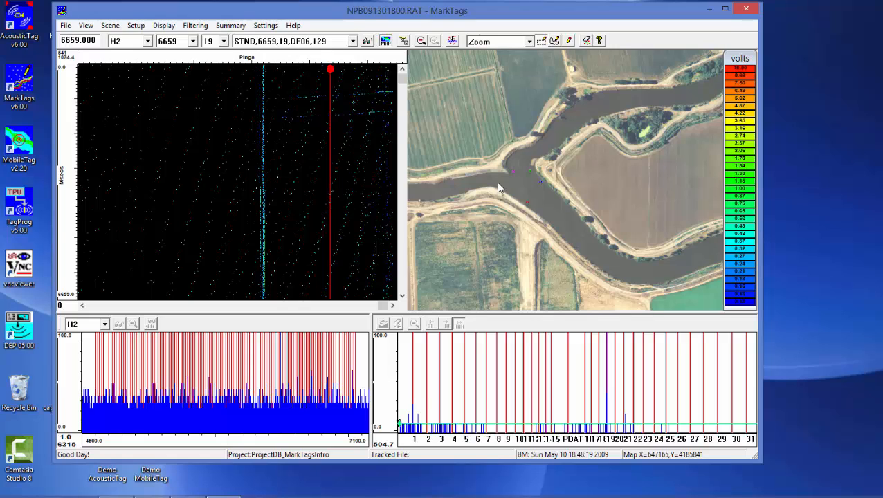
Set the hydrophone marker size to 5 in the map display options, with the map magnified around the river junction
{"action": "scroll", "coordinate": [498, 188], "scroll_direction": "up", "scroll_amount": 8}
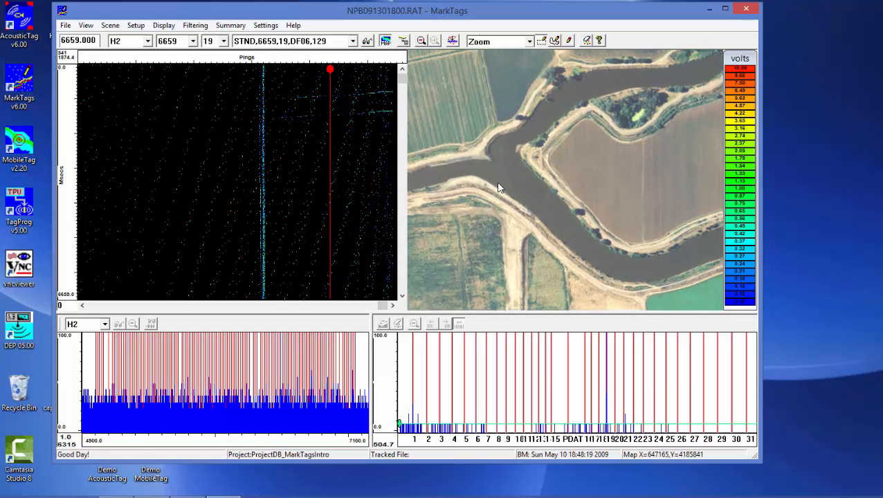
{"action": "scroll", "coordinate": [469, 181], "scroll_direction": "up", "scroll_amount": 5}
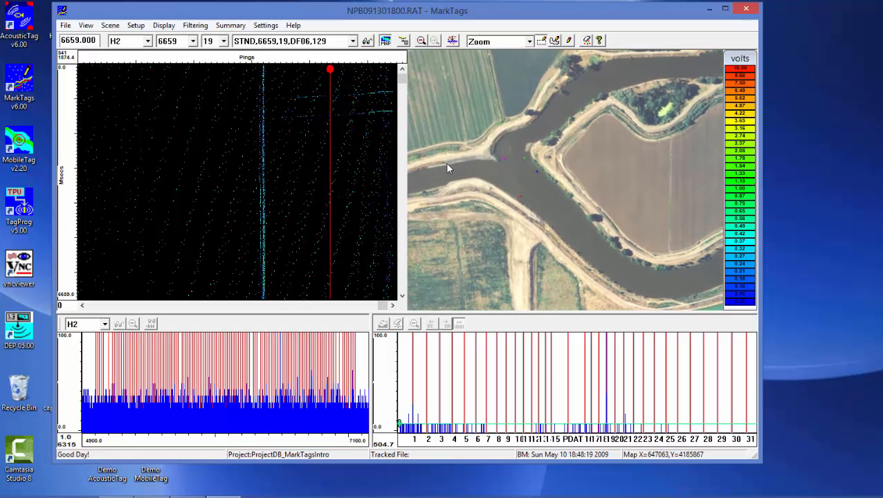
{"action": "scroll", "coordinate": [458, 183], "scroll_direction": "up", "scroll_amount": 2}
{"action": "scroll", "coordinate": [457, 178], "scroll_direction": "up", "scroll_amount": 5}
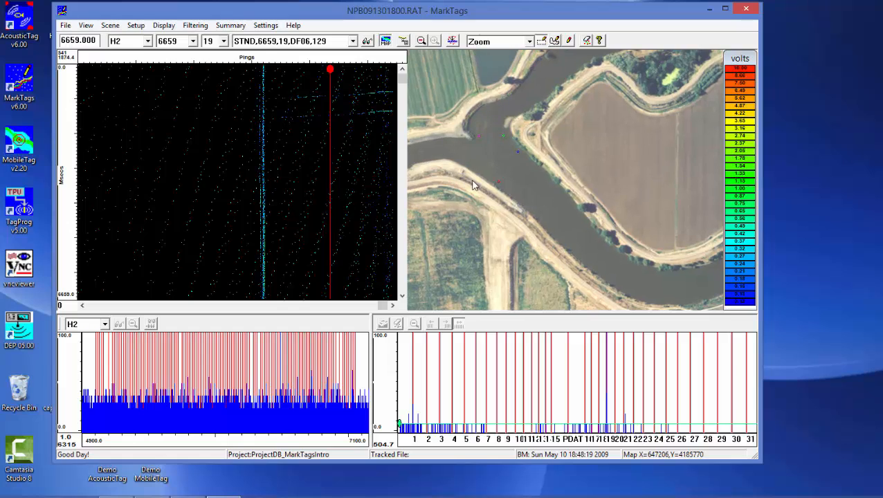
{"action": "scroll", "coordinate": [444, 155], "scroll_direction": "up", "scroll_amount": 3}
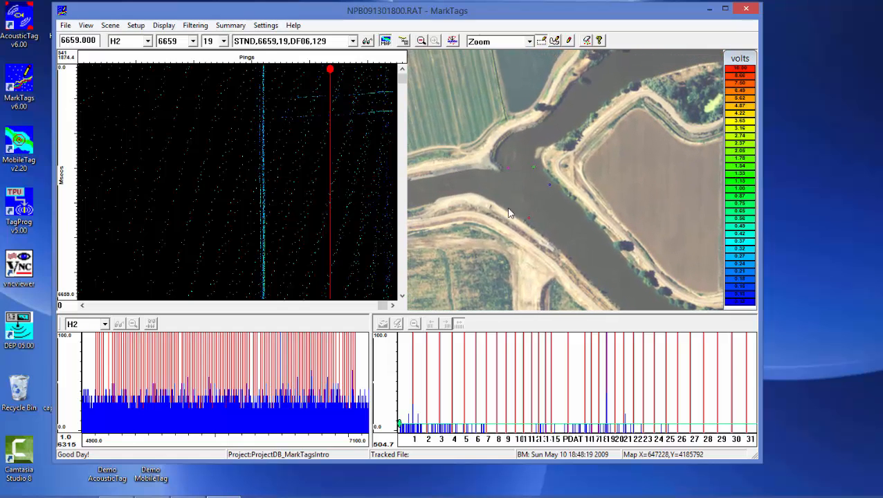
{"action": "scroll", "coordinate": [462, 226], "scroll_direction": "up", "scroll_amount": 2}
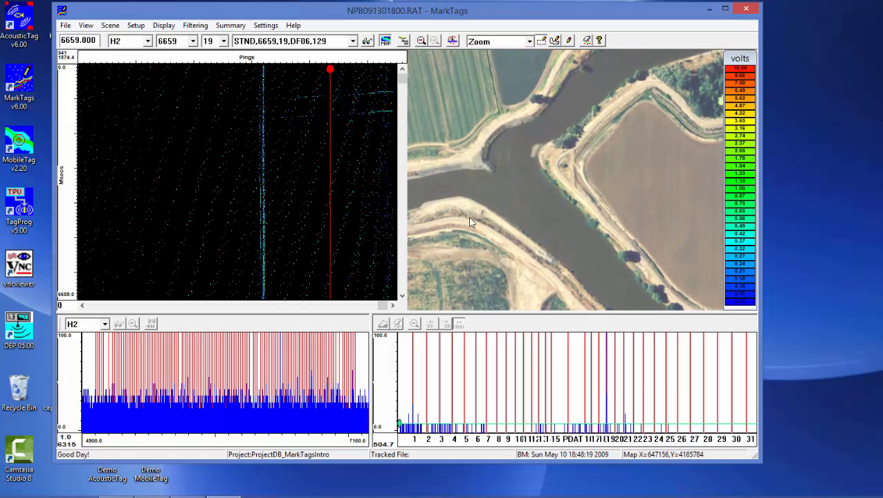
{"action": "right_click", "coordinate": [512, 182]}
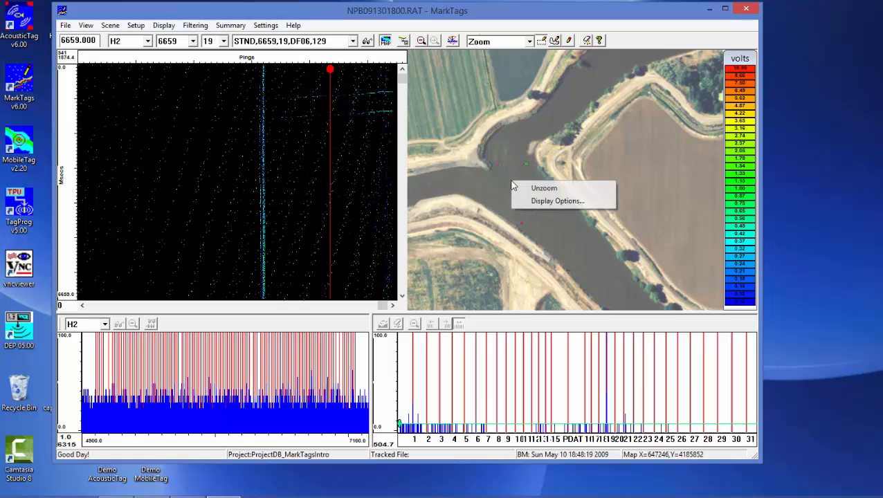
{"action": "left_click", "coordinate": [545, 202]}
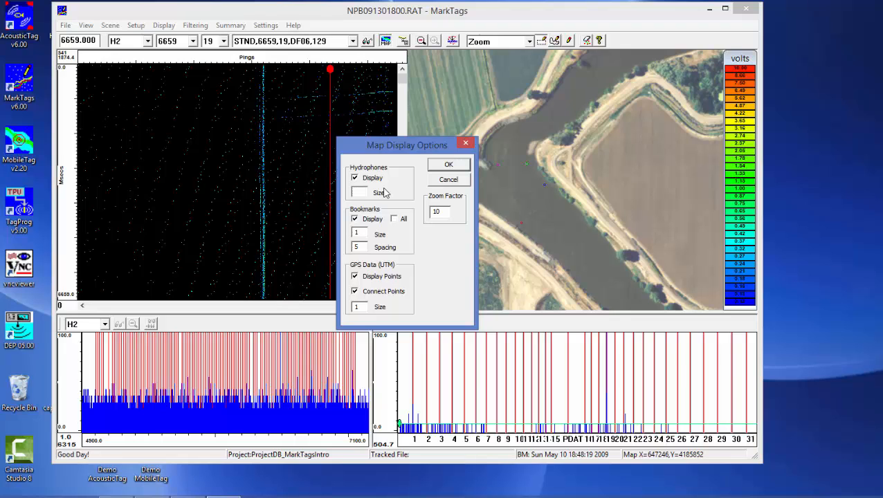
{"action": "type", "text": "5"}
{"action": "left_click", "coordinate": [440, 165]}
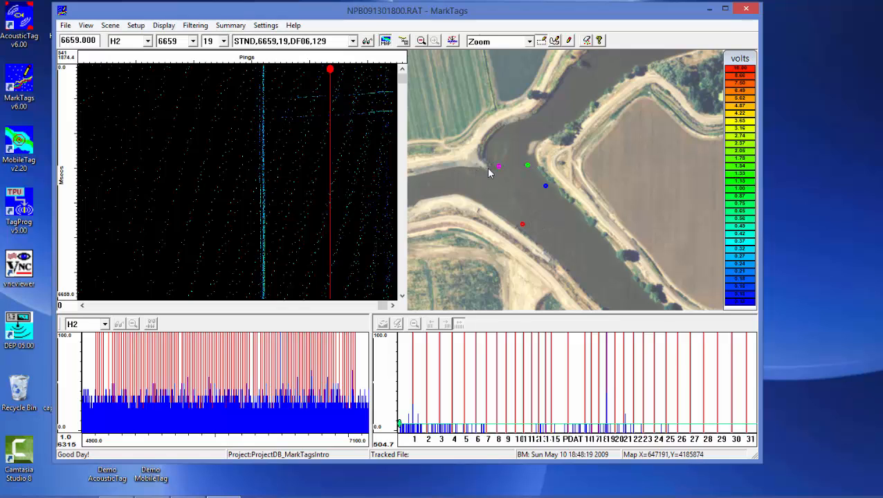
Check the hydrophone information of the green and the magenta markers on the map
{"action": "left_click", "coordinate": [528, 165]}
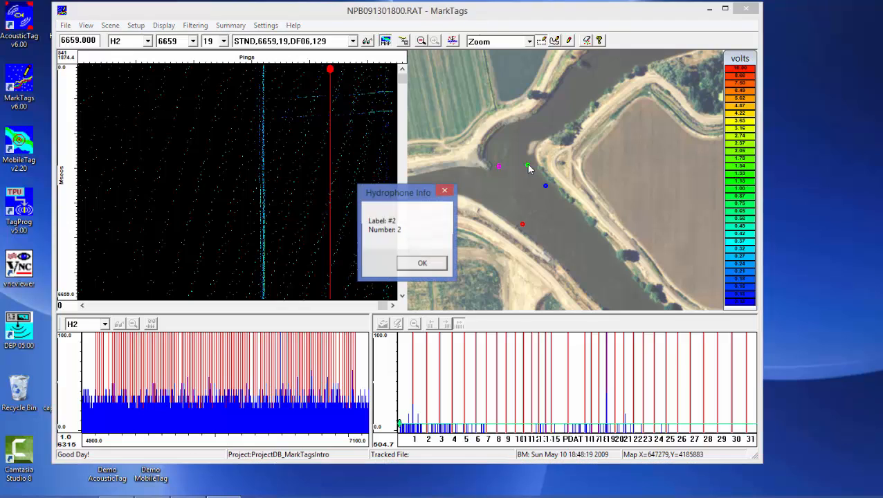
{"action": "left_click", "coordinate": [422, 264]}
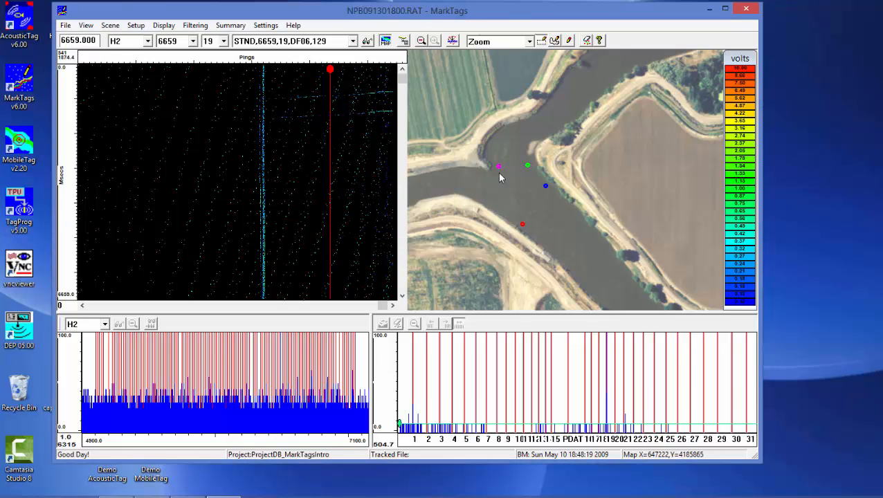
{"action": "left_click", "coordinate": [499, 167]}
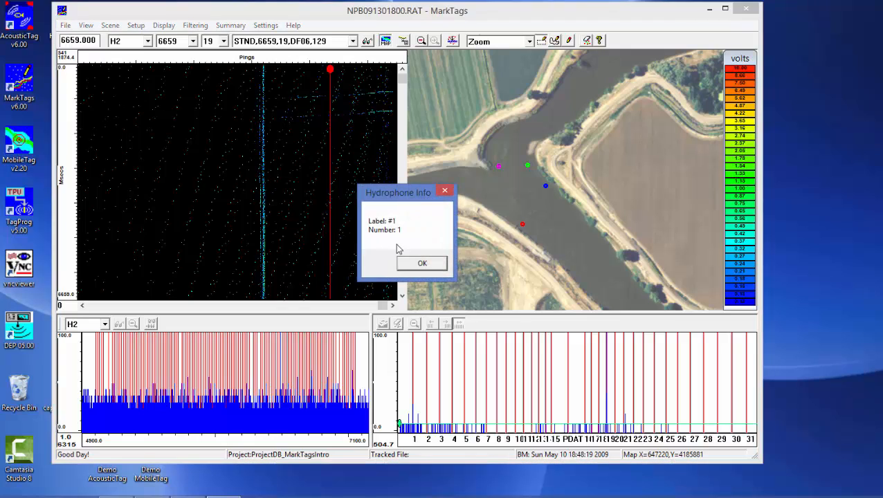
{"action": "left_click", "coordinate": [440, 265]}
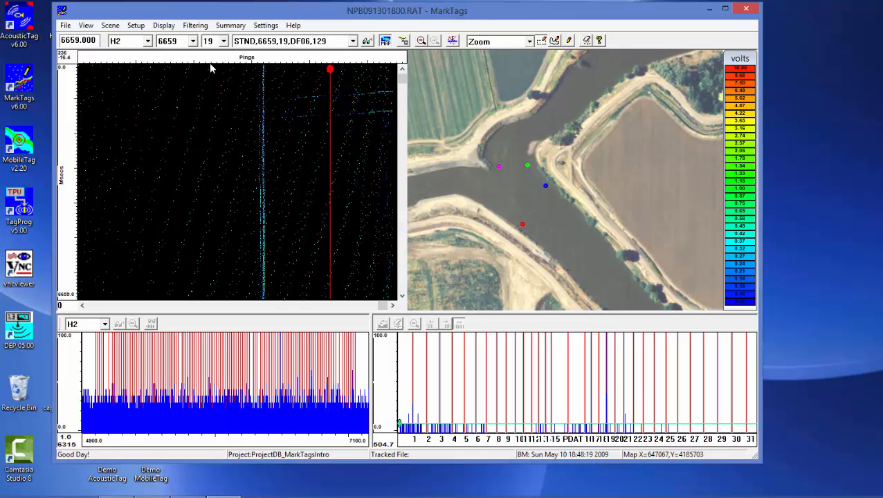
Show the detections of all hydrophones and open the raw detection file NPB091301900.RAT
{"action": "left_click", "coordinate": [146, 41]}
{"action": "left_click", "coordinate": [146, 55]}
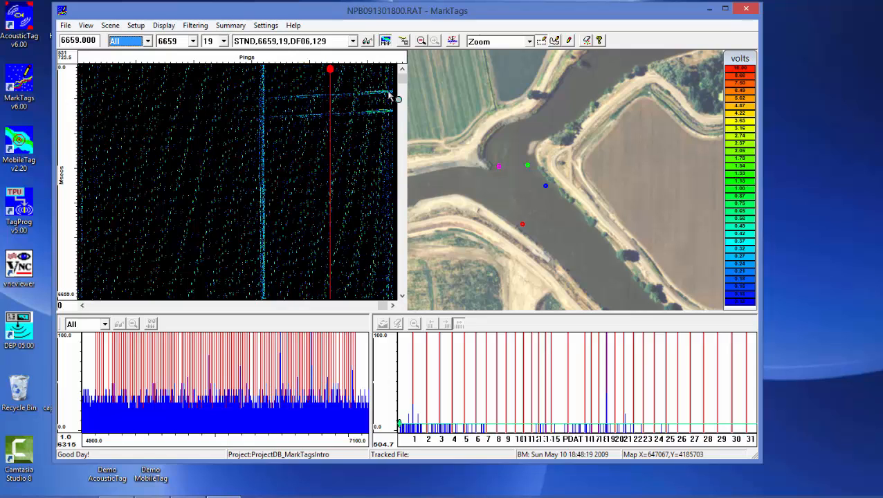
{"action": "left_click", "coordinate": [66, 26]}
{"action": "mouse_move", "coordinate": [83, 38]}
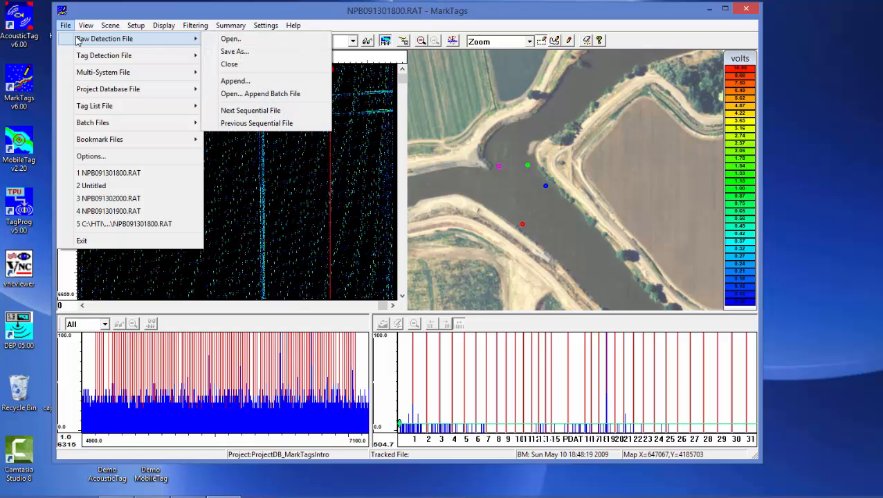
{"action": "left_click", "coordinate": [226, 41]}
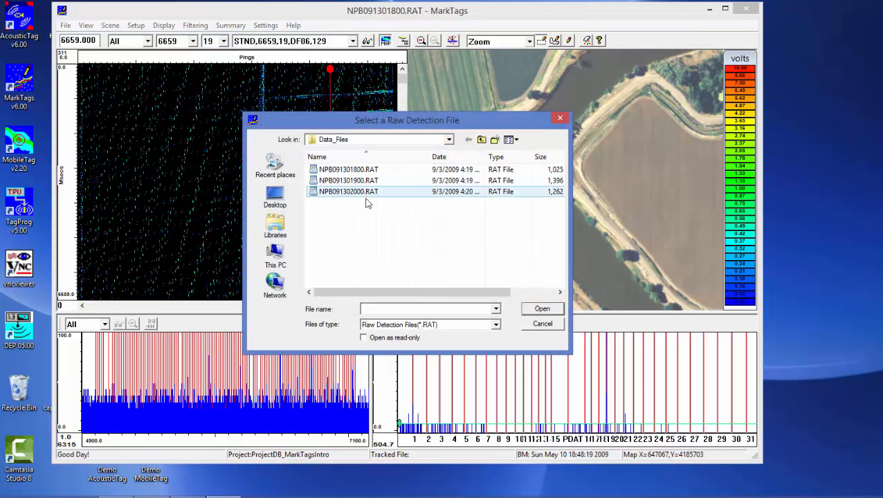
{"action": "left_click", "coordinate": [365, 181]}
{"action": "left_click", "coordinate": [542, 308]}
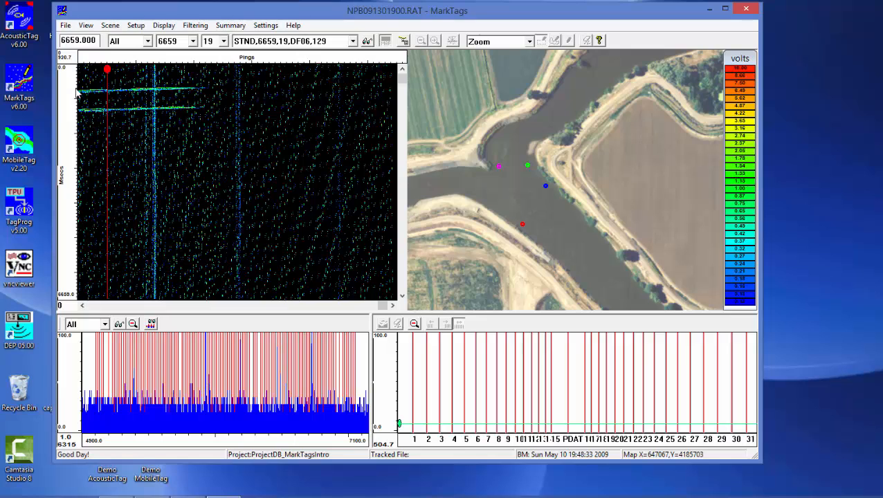
Move the red bookmark line to the end of the double-pulse traces and magnify that area for hydrophone H1
{"action": "left_click", "coordinate": [108, 69]}
{"action": "mouse_move", "coordinate": [108, 69]}
{"action": "left_mouse_down"}
{"action": "mouse_move", "coordinate": [207, 69]}
{"action": "mouse_move", "coordinate": [206, 84]}
{"action": "left_mouse_up"}
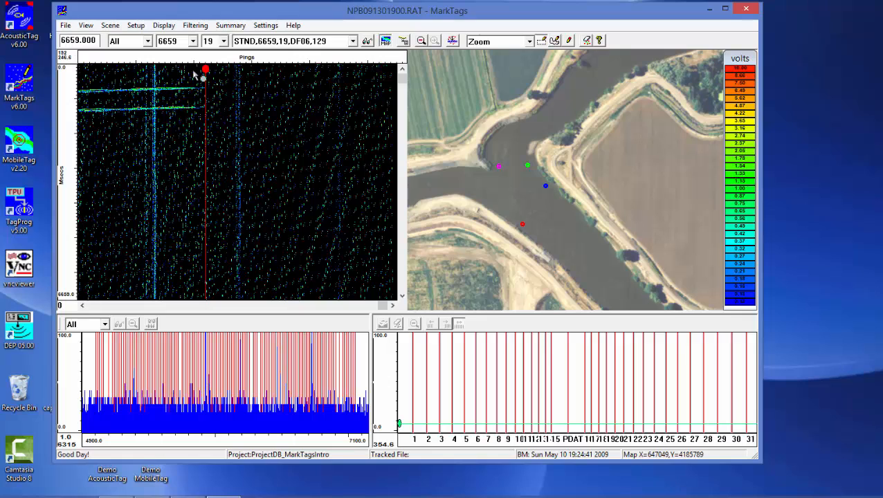
{"action": "left_click", "coordinate": [147, 41]}
{"action": "left_click", "coordinate": [147, 63]}
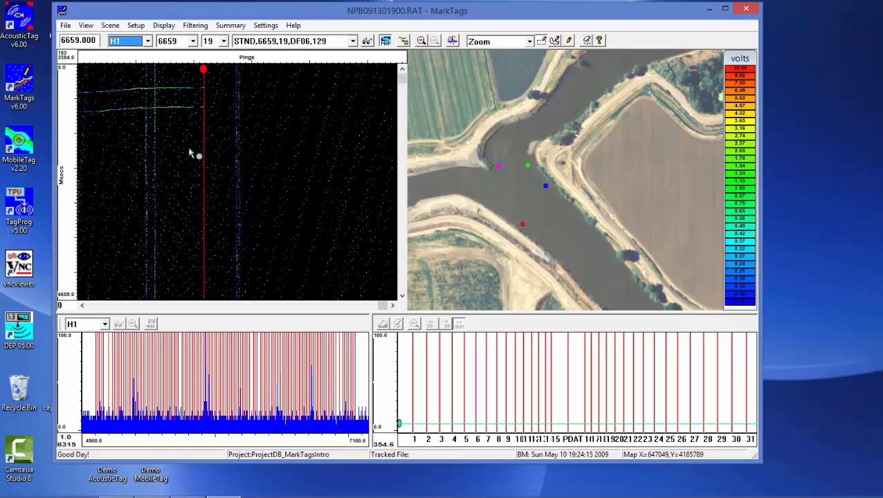
{"action": "left_click_drag", "start_coordinate": [306, 149], "coordinate": [88, 70]}
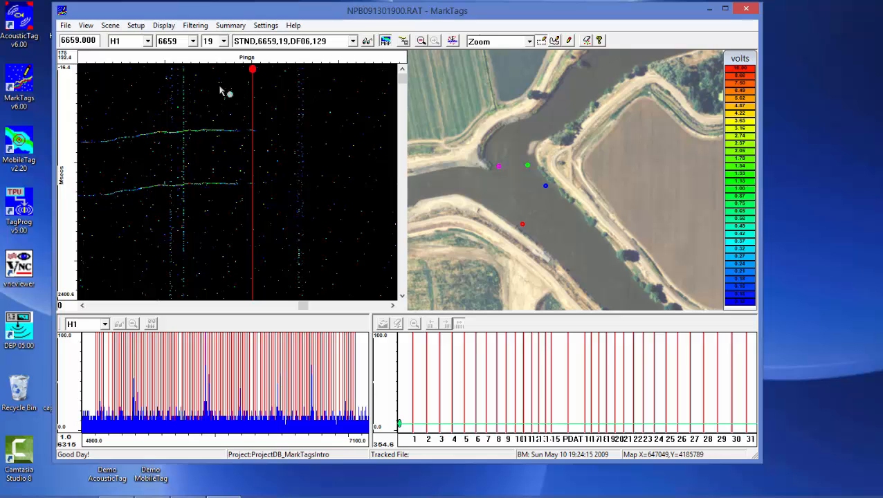
Align the red bookmark line exactly with the last detections of H1's double-pulse traces
{"action": "left_click", "coordinate": [148, 41]}
{"action": "left_click", "coordinate": [258, 73]}
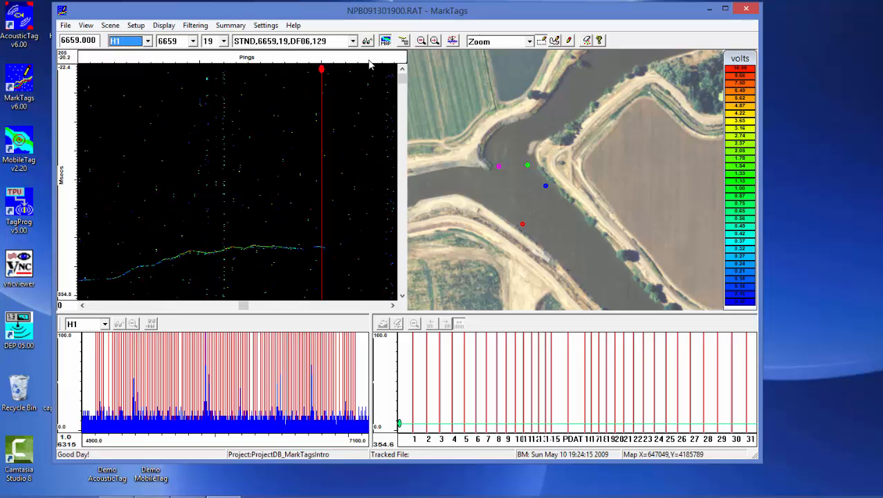
{"action": "left_click", "coordinate": [435, 41]}
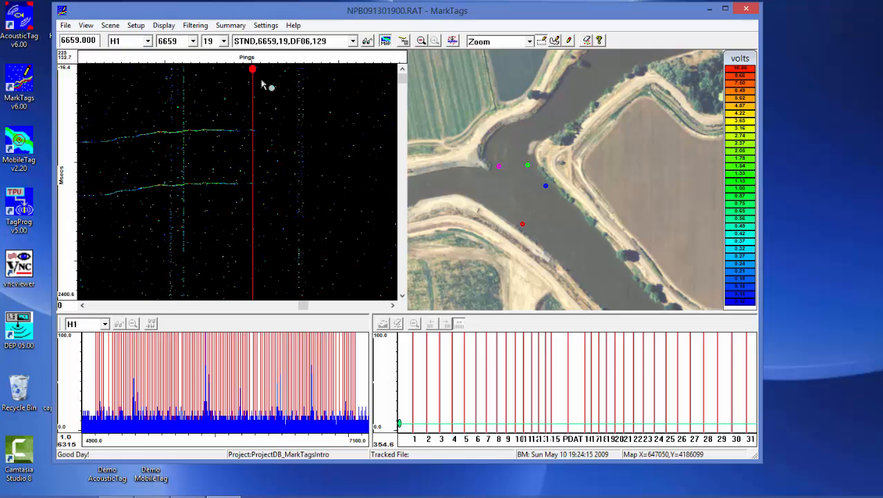
{"action": "left_click", "coordinate": [256, 72]}
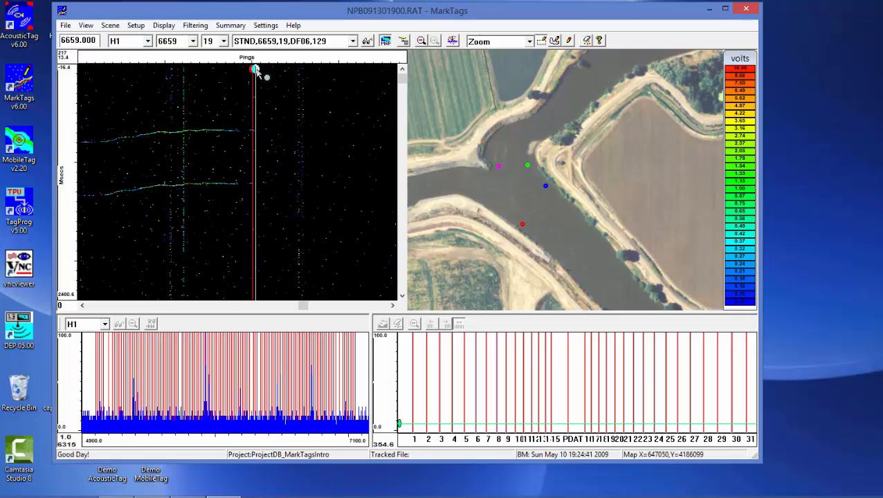
Compare where the traces end on hydrophones H2, H3 and H4 relative to the bookmark line, and return to H1
{"action": "left_click", "coordinate": [148, 41]}
{"action": "left_click", "coordinate": [140, 72]}
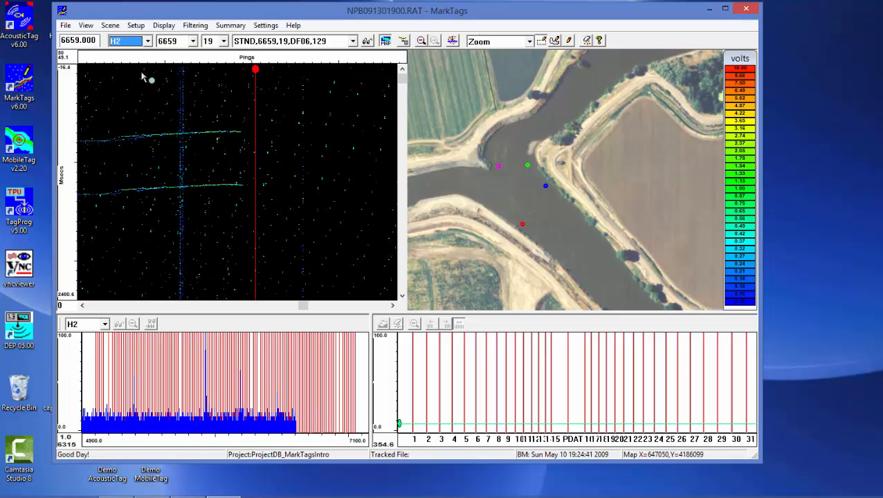
{"action": "key", "text": "Down"}
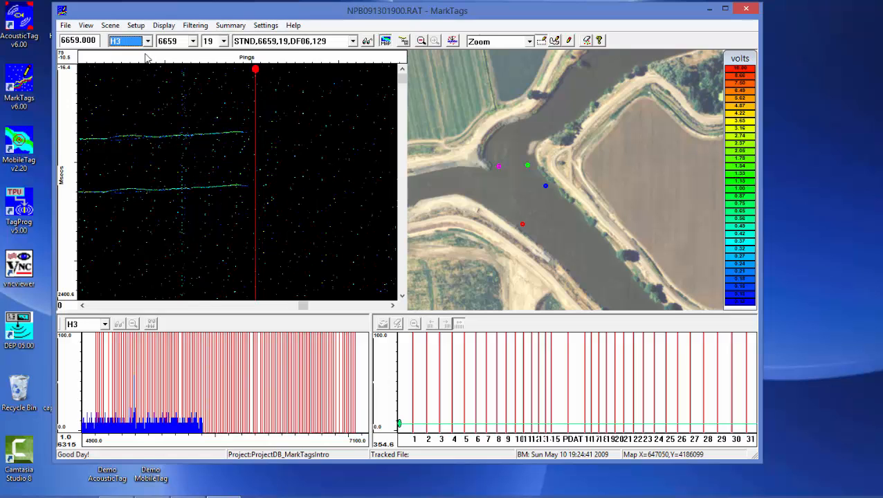
{"action": "key", "text": "Down"}
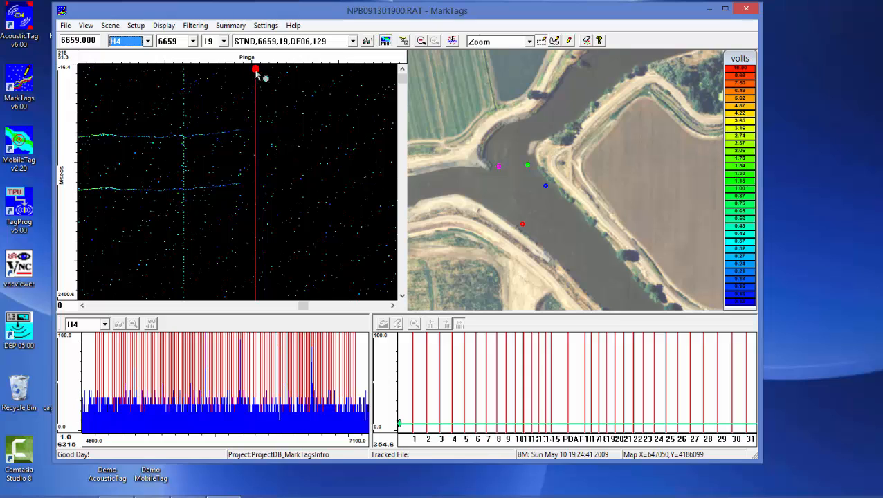
{"action": "key", "text": "Up"}
{"action": "key", "text": "Up"}
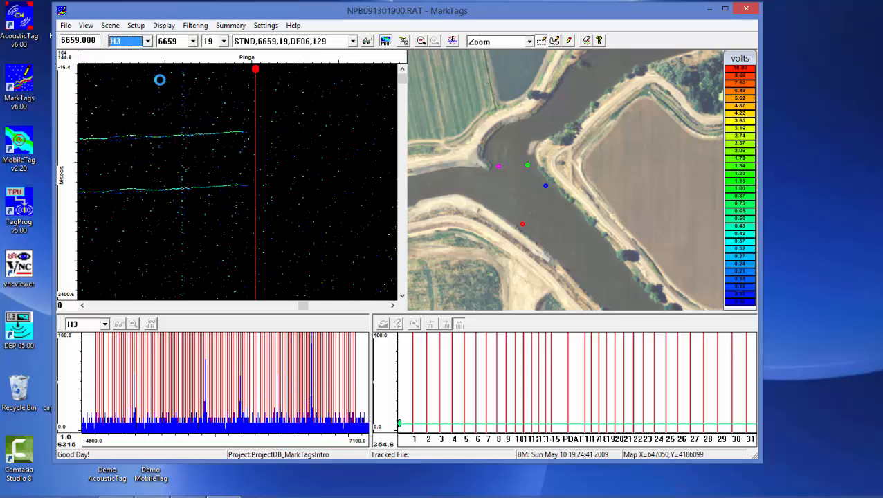
{"action": "key", "text": "Up"}
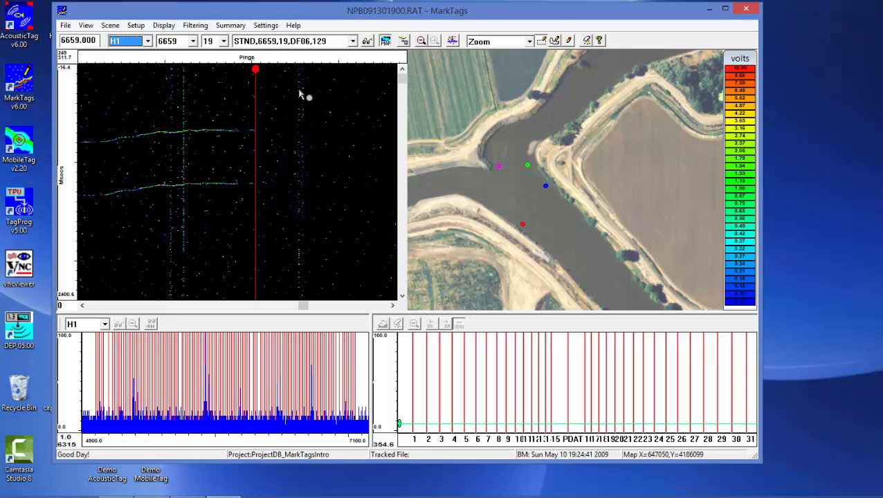
Color the signals in the detection plot by hydrophone instead of by volts
{"action": "left_click", "coordinate": [367, 41]}
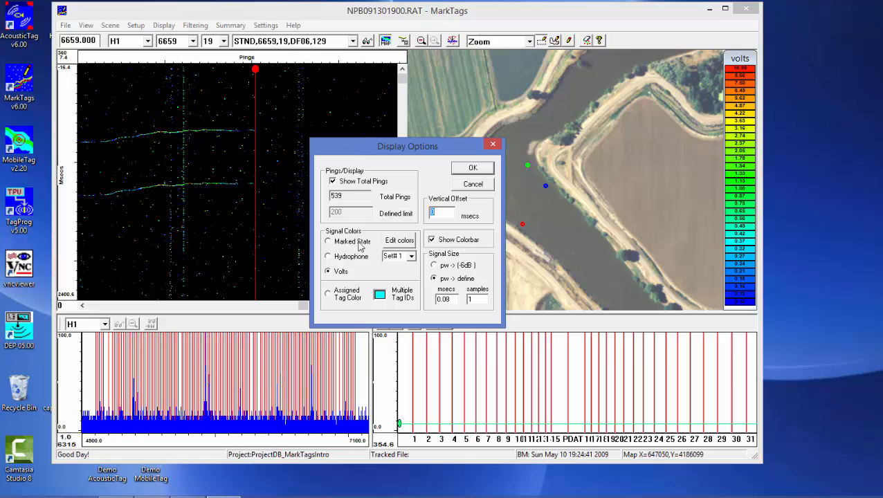
{"action": "left_click", "coordinate": [340, 258]}
{"action": "left_click", "coordinate": [472, 170]}
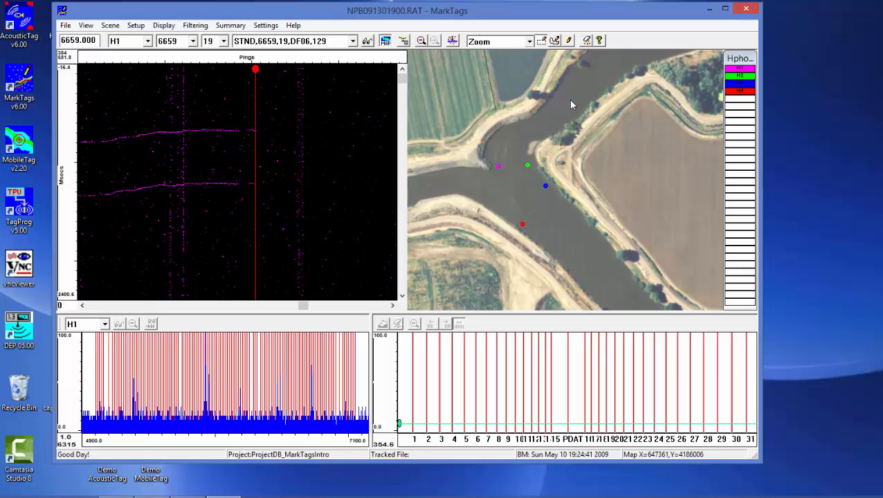
Identify the blue hydrophone marker on the map and show the detections of hydrophone H3
{"action": "left_click", "coordinate": [545, 187]}
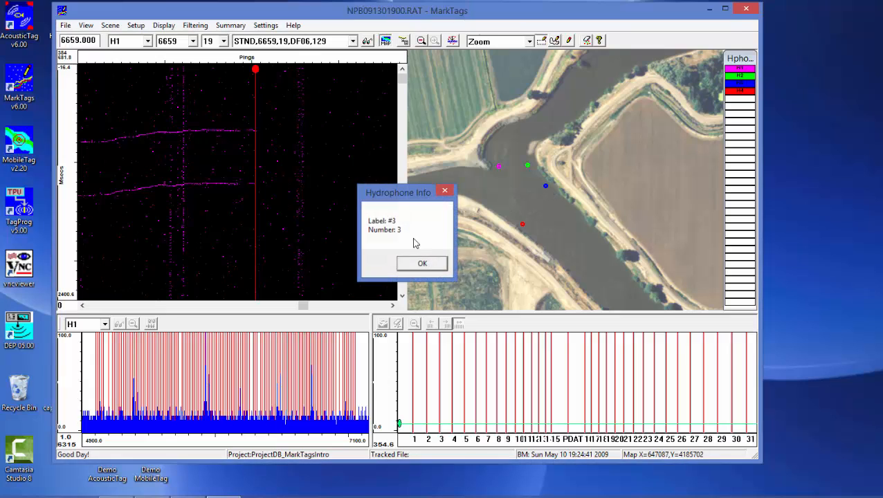
{"action": "left_click", "coordinate": [422, 263]}
{"action": "left_click", "coordinate": [148, 41]}
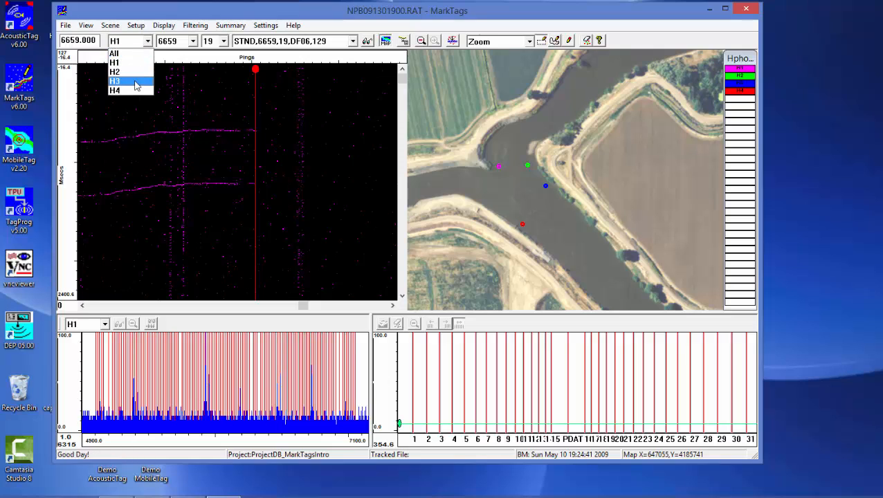
{"action": "left_click", "coordinate": [136, 85]}
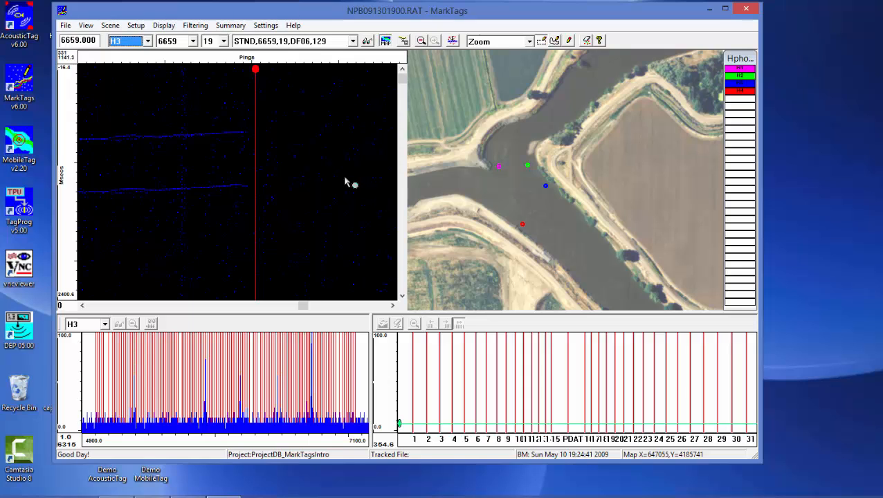
Open the raw detection file NPB091302000.RAT
{"action": "left_click", "coordinate": [65, 25]}
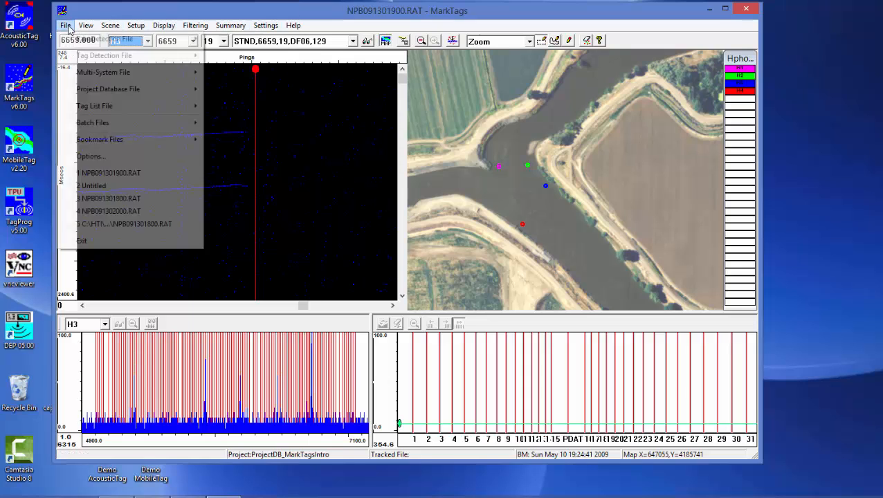
{"action": "mouse_move", "coordinate": [80, 42]}
{"action": "left_click", "coordinate": [231, 39]}
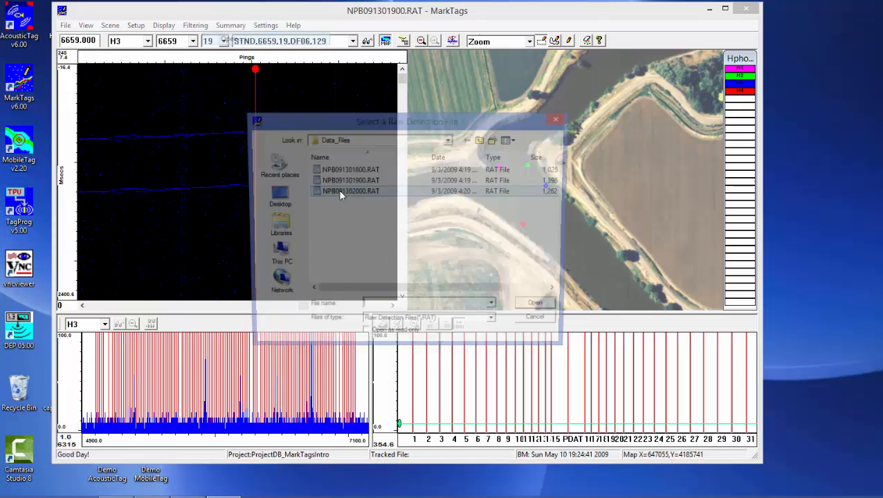
{"action": "left_click", "coordinate": [333, 196]}
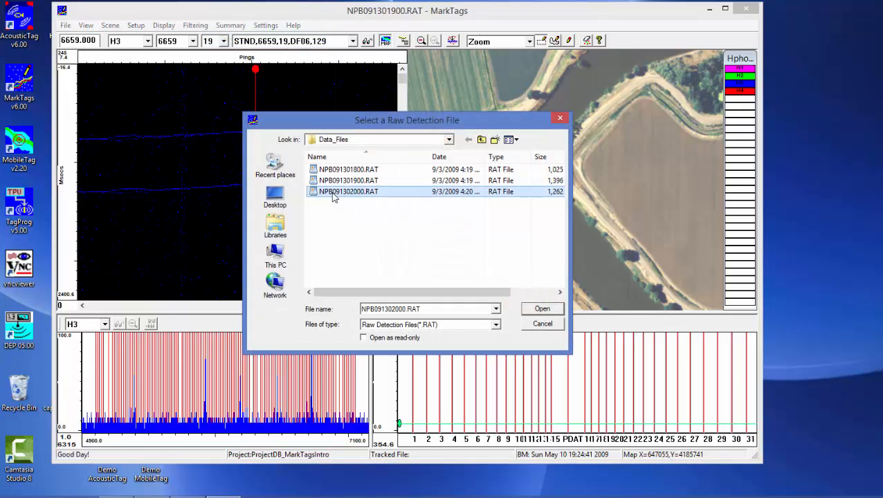
{"action": "left_click", "coordinate": [533, 310]}
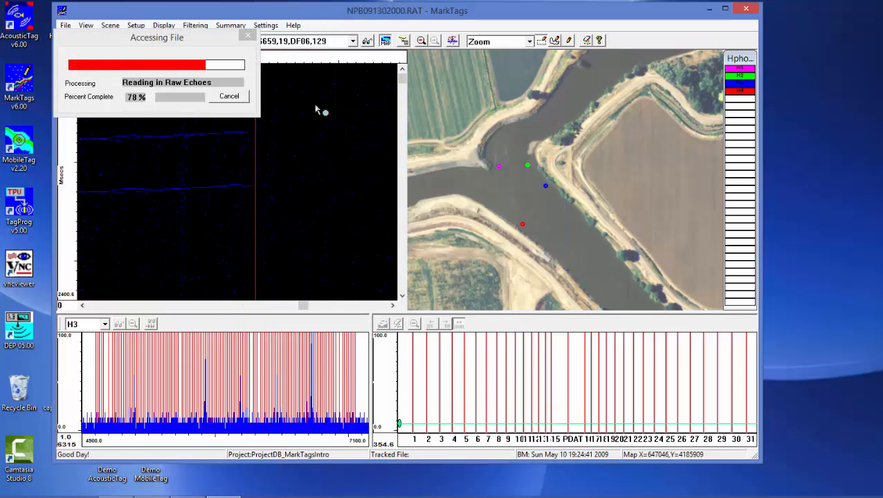